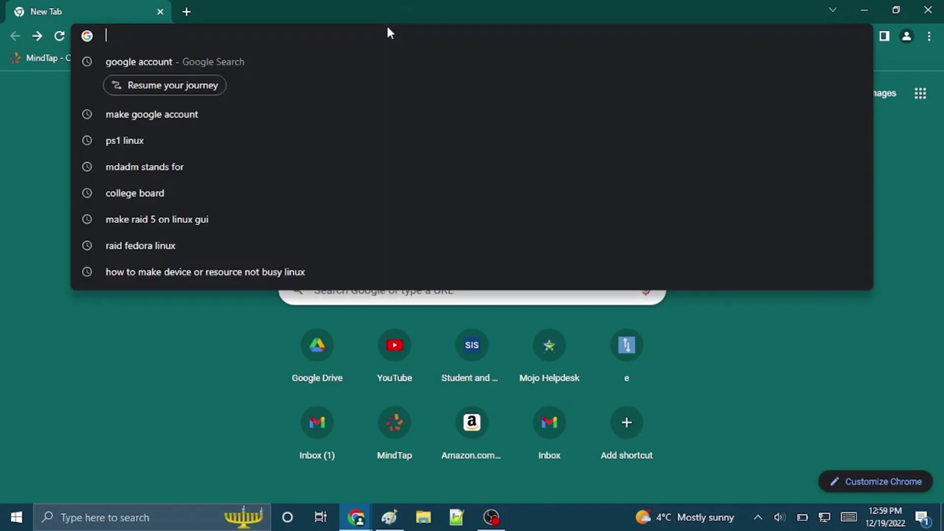
Step: Search for 'google account' and open the Create your Google Account sign-up form
text(goo)
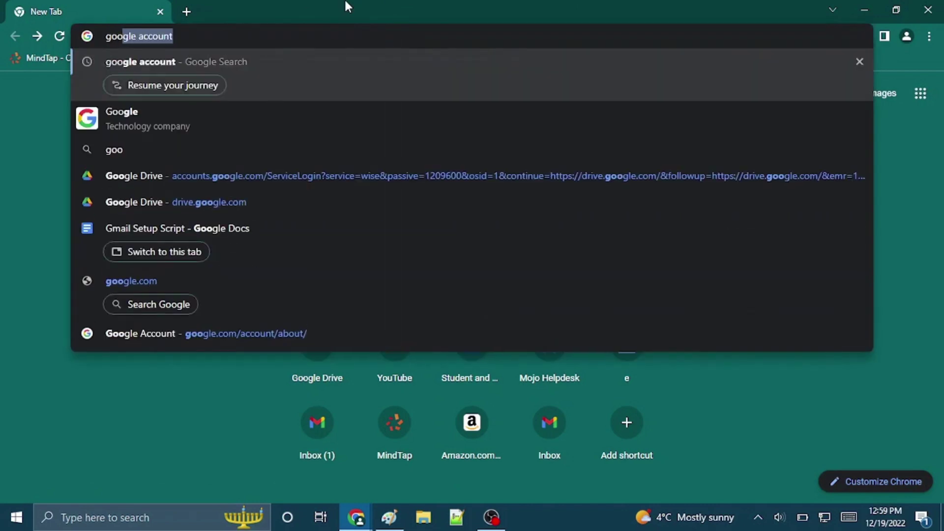
text(gle account)
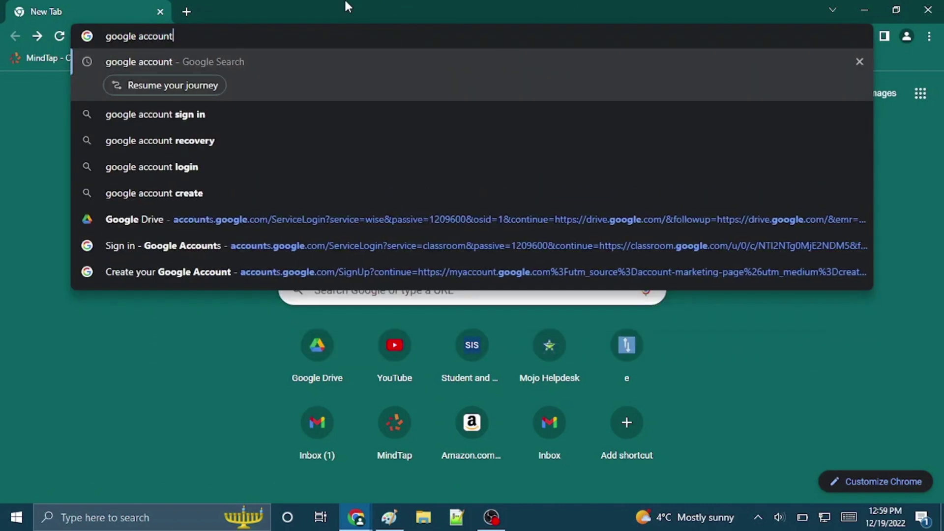
key(Return)
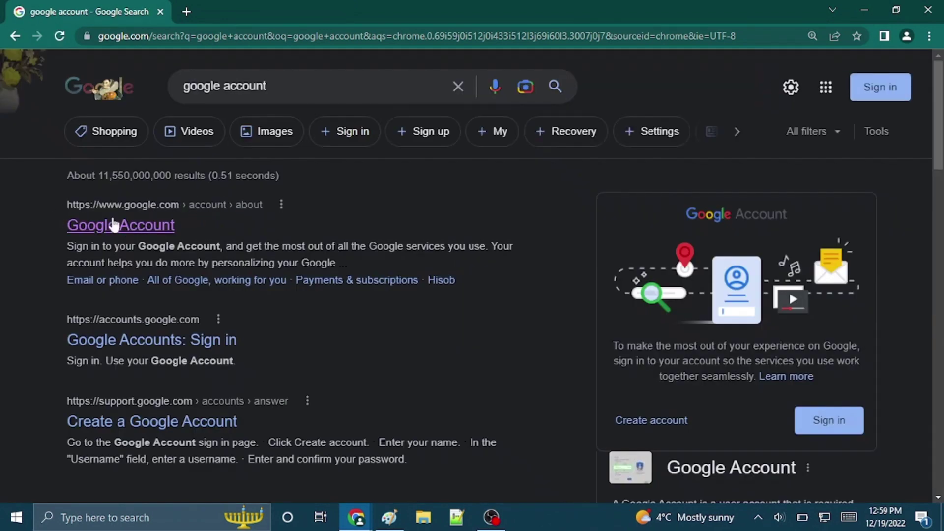
click(109, 230)
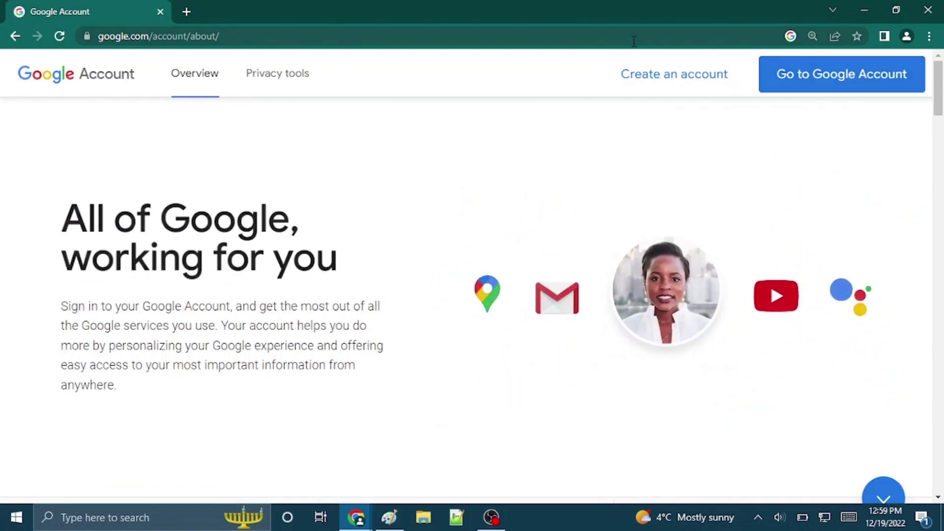
click(692, 73)
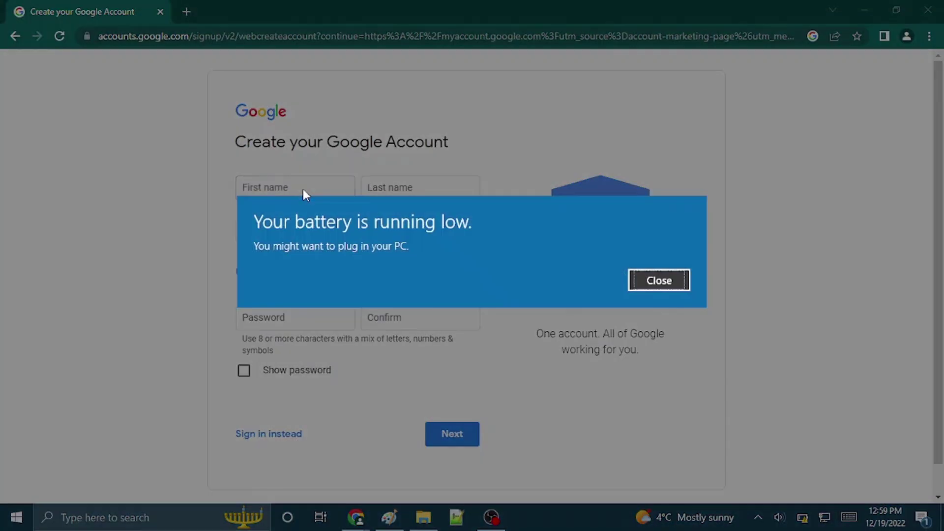
Step: Enter the last name and a username, then type the password with Show password ticked
click(659, 285)
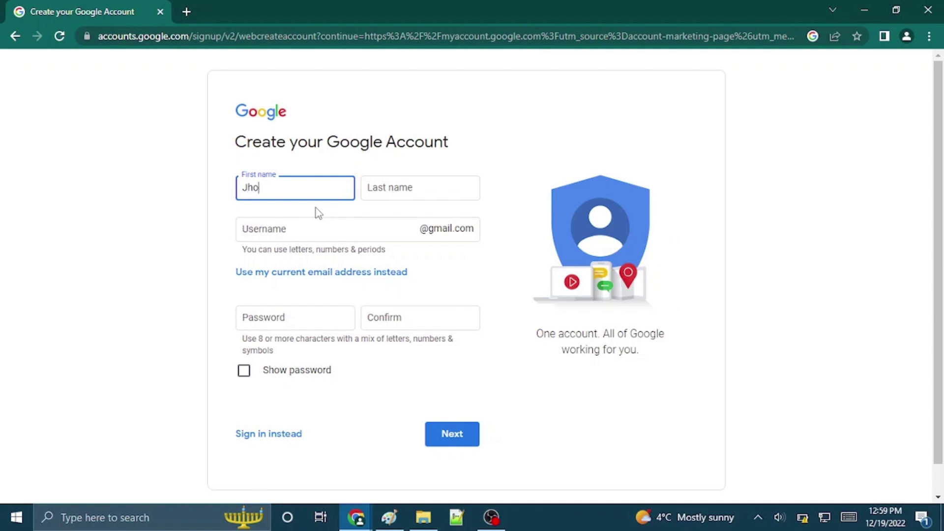
click(398, 196)
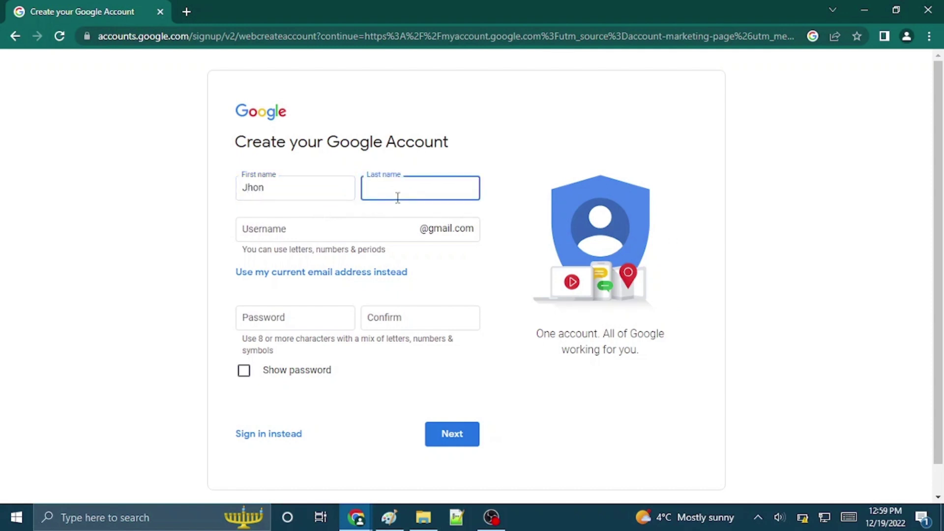
click(325, 224)
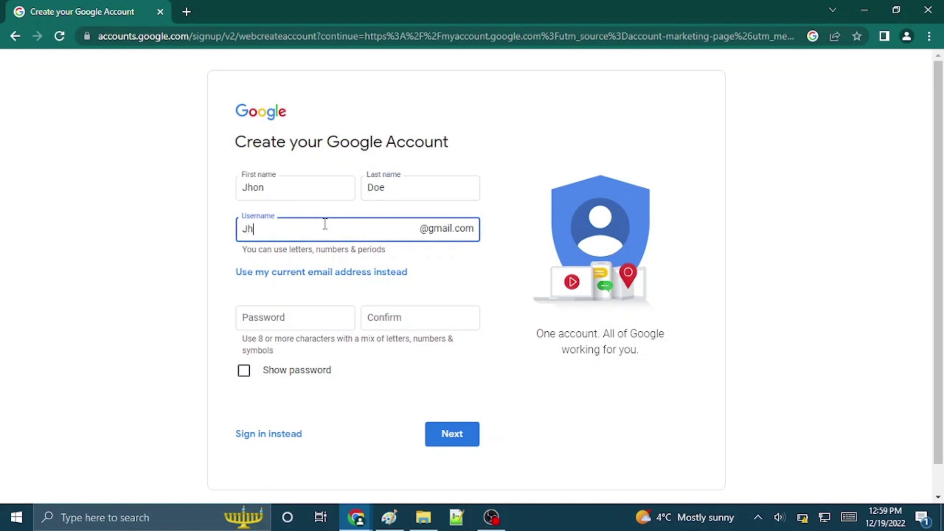
click(298, 321)
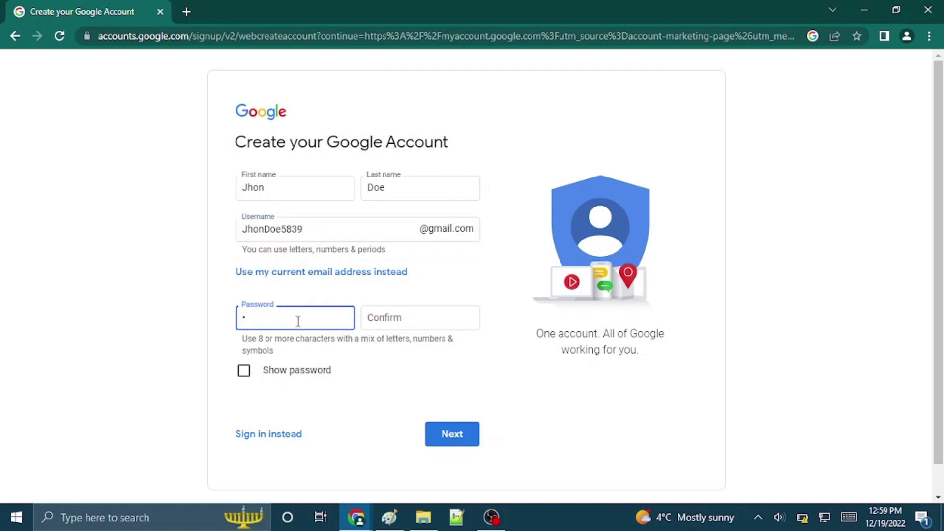
click(244, 372)
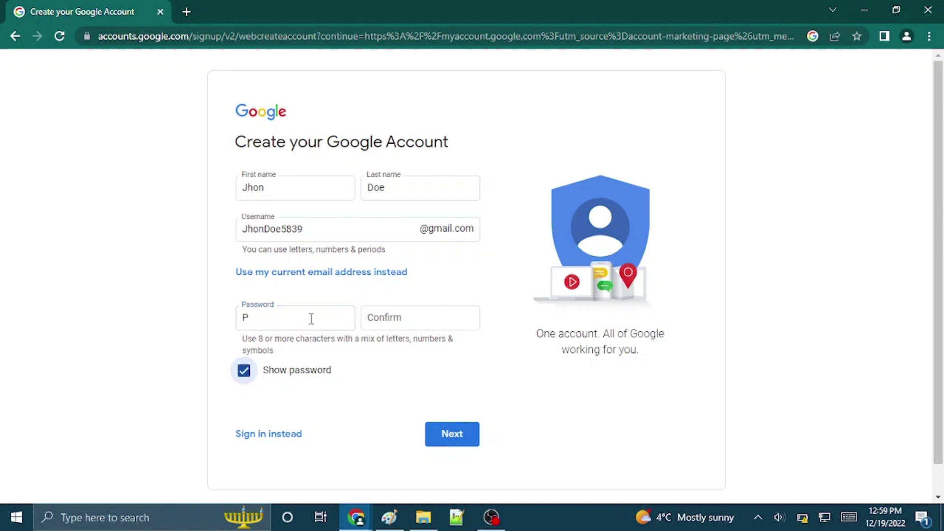
text(Password)
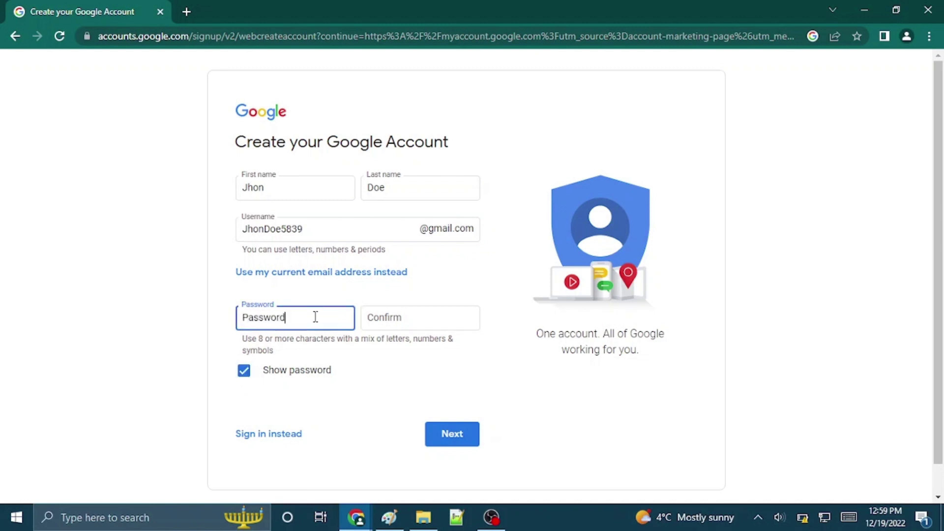
Step: Confirm the password, fix the mismatch between the two fields, and submit the account details
click(424, 324)
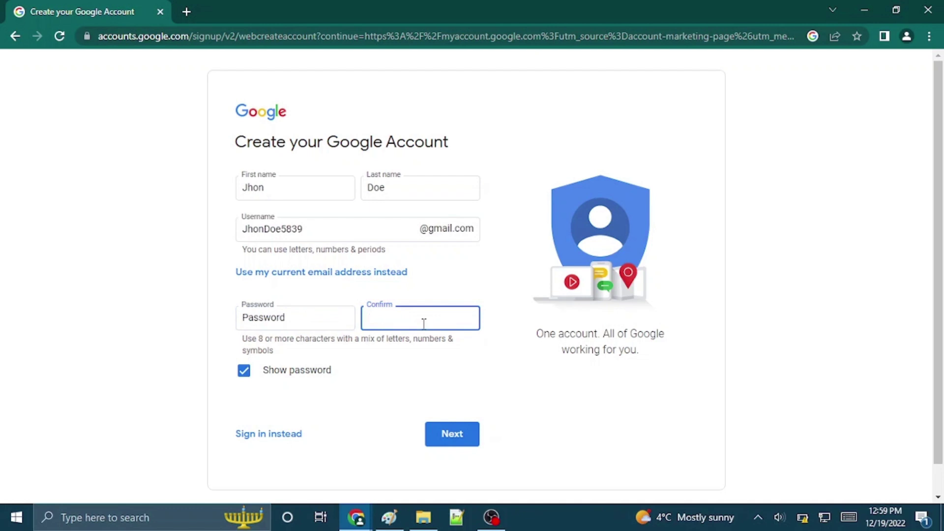
text(Password)
click(453, 427)
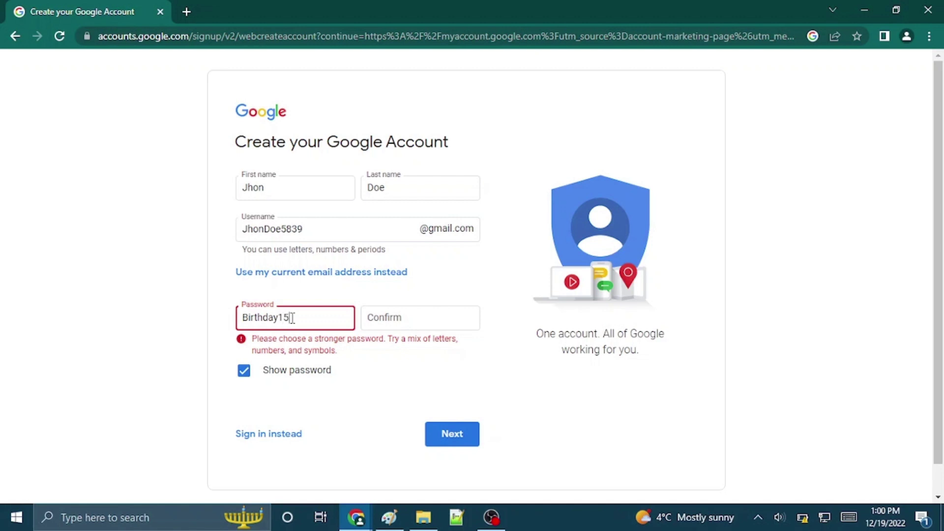
click(441, 315)
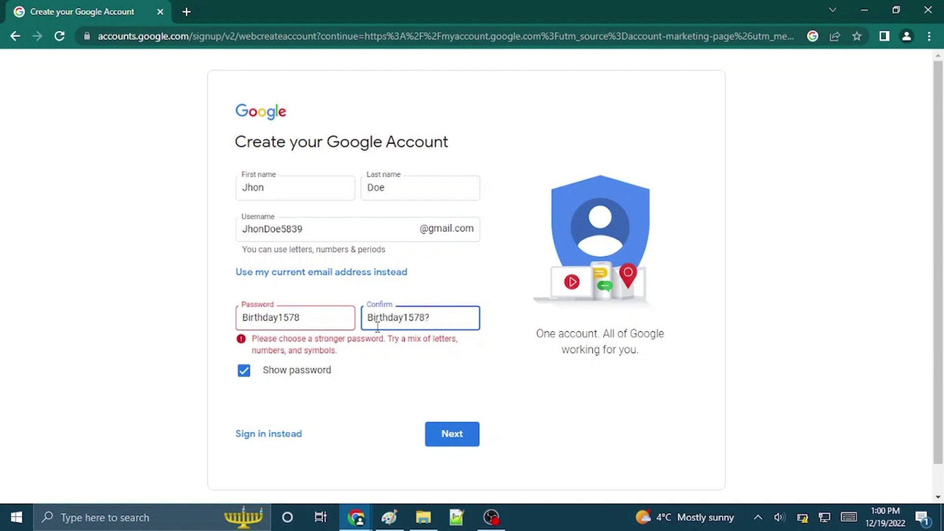
click(344, 321)
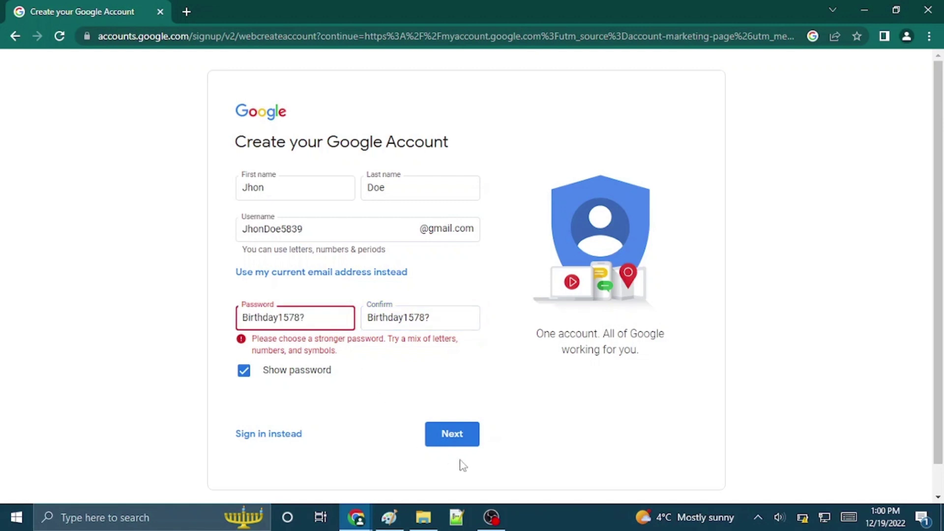
click(451, 435)
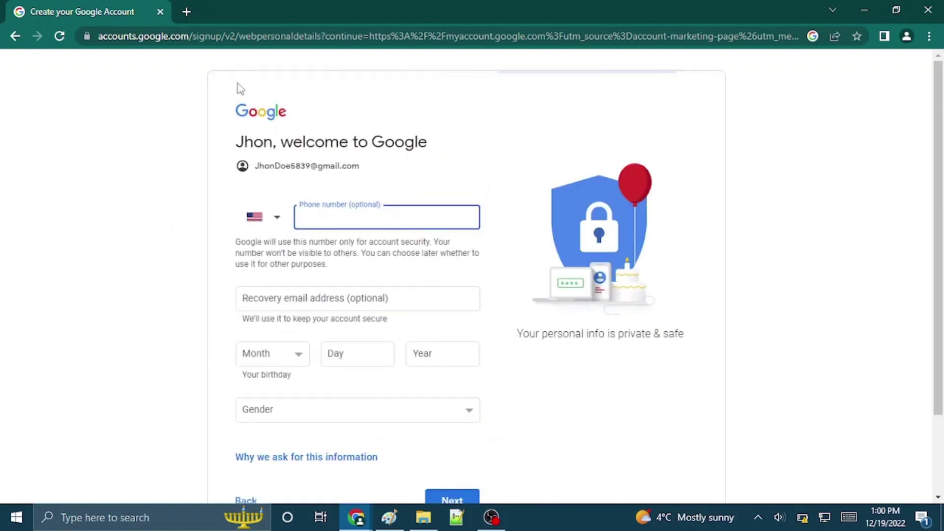
click(274, 364)
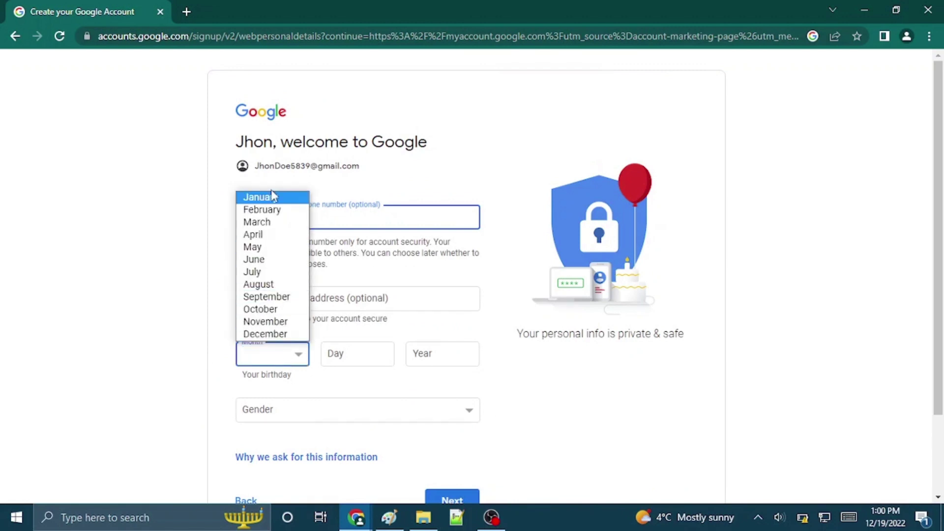
click(279, 312)
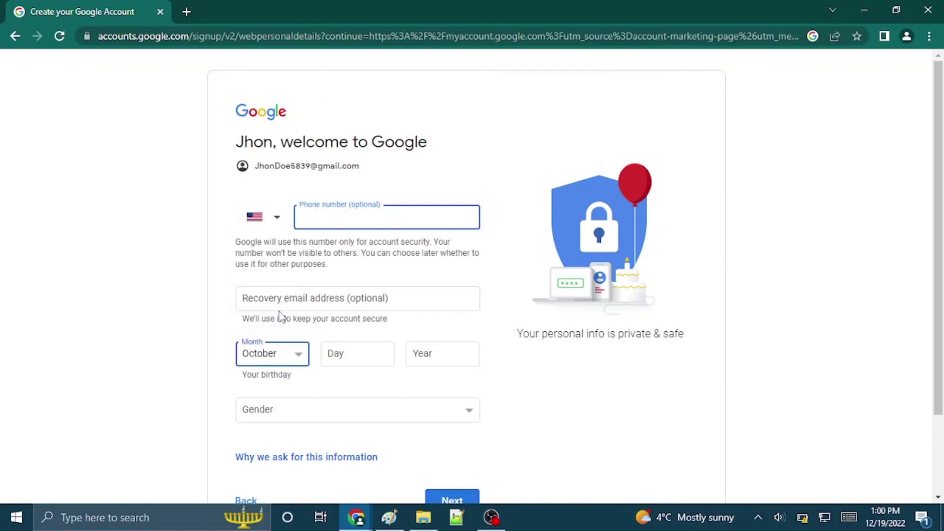
click(364, 350)
text(31)
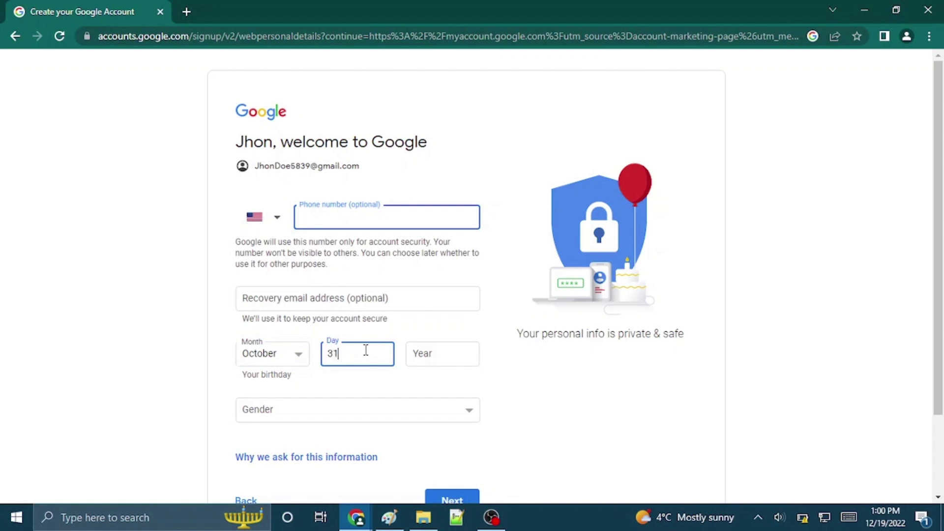
click(435, 353)
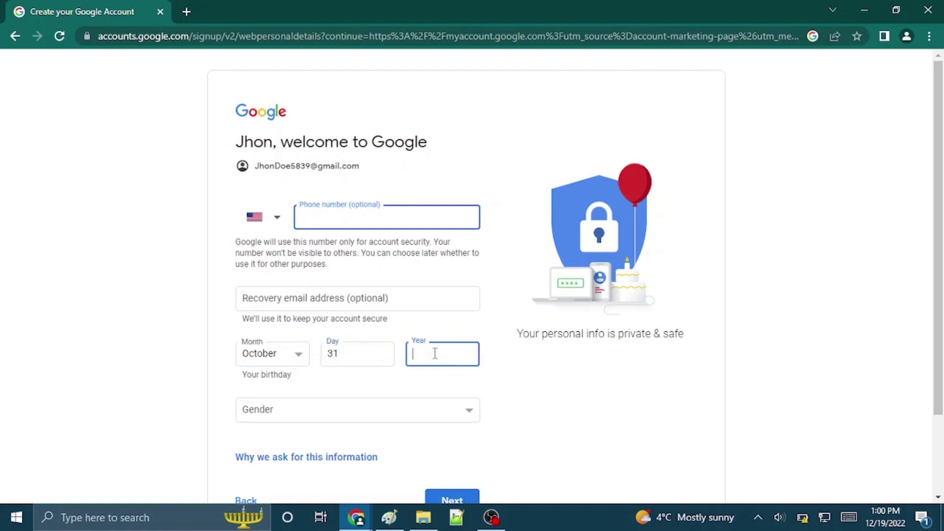
text(1999)
click(315, 415)
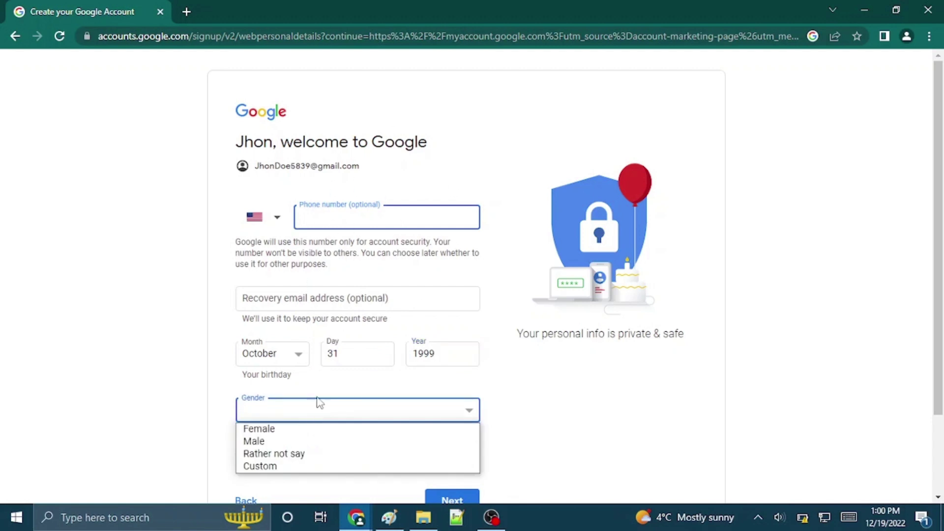
click(274, 443)
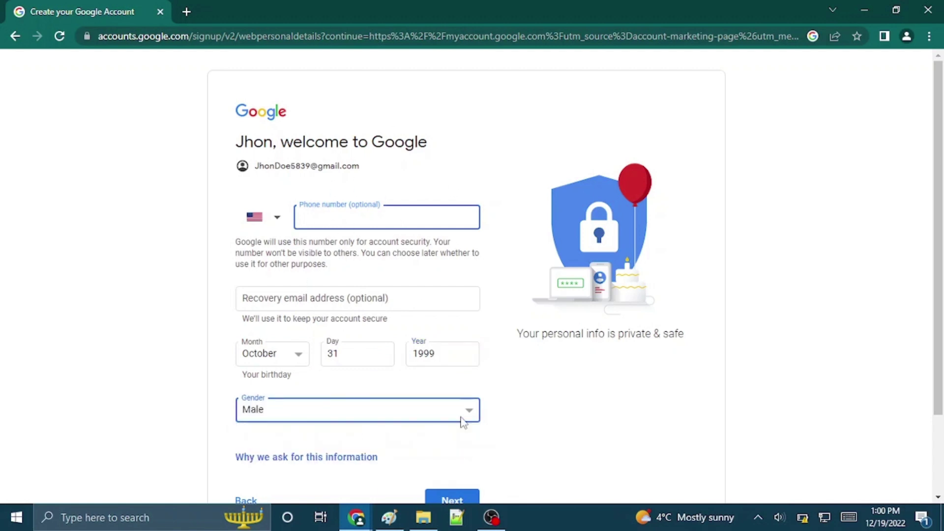
key(Return)
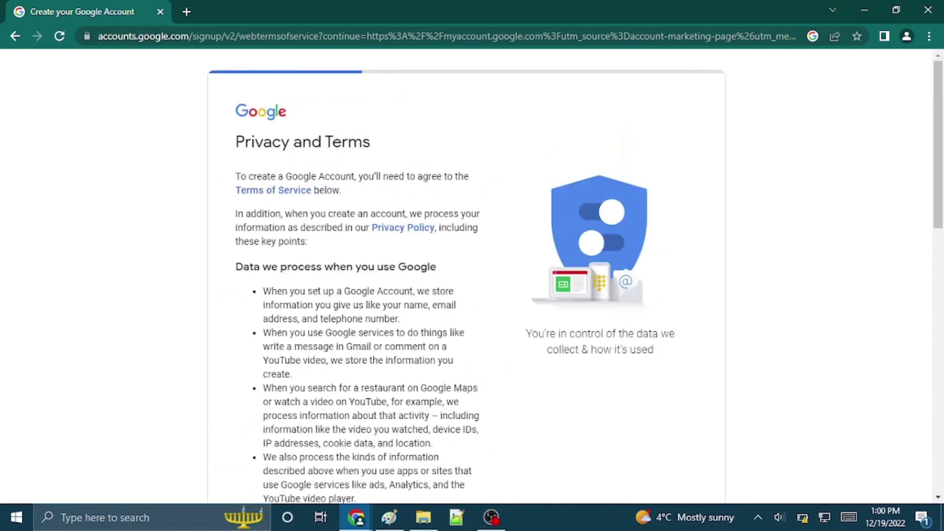
Step: Read through Privacy and Terms, expand More options, and agree to create the account
scroll(472, 276, down, 2)
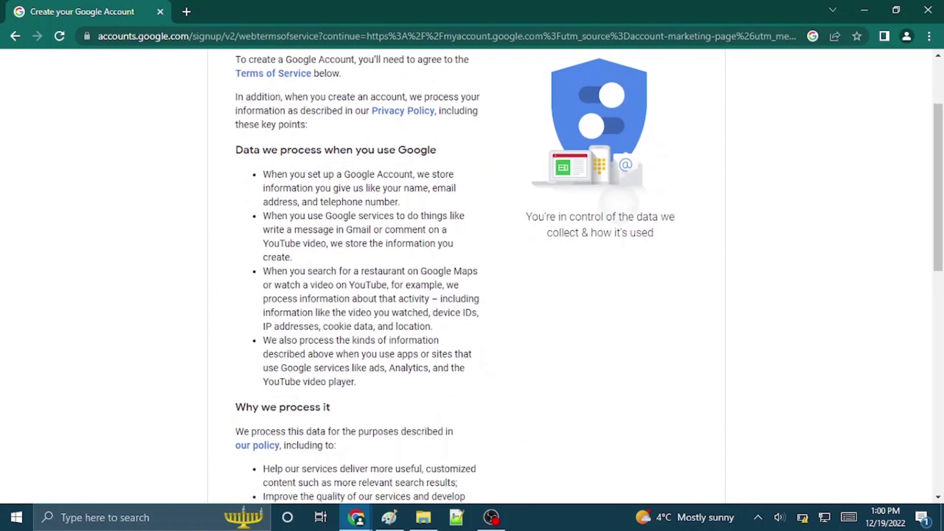
right_click(585, 233)
key(Escape)
scroll(472, 275, down, 6)
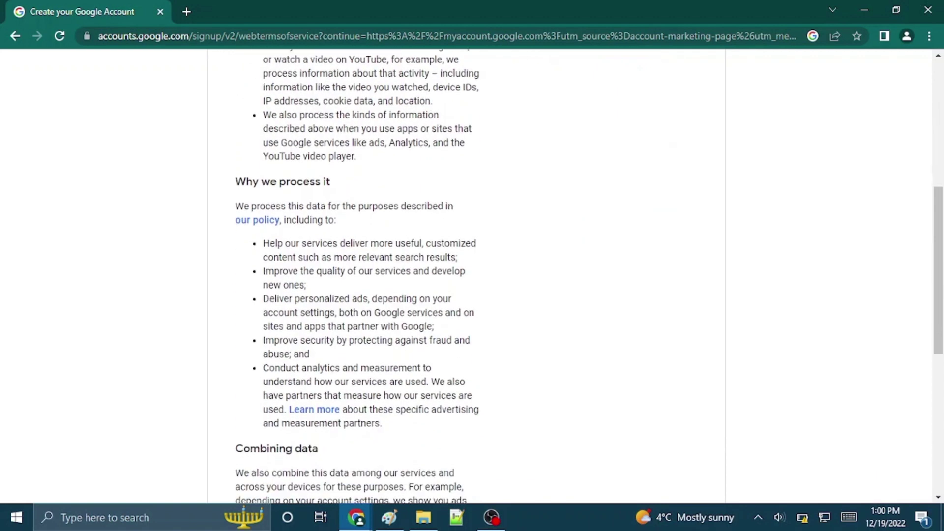
scroll(472, 276, down, 1)
scroll(692, 157, down, 5)
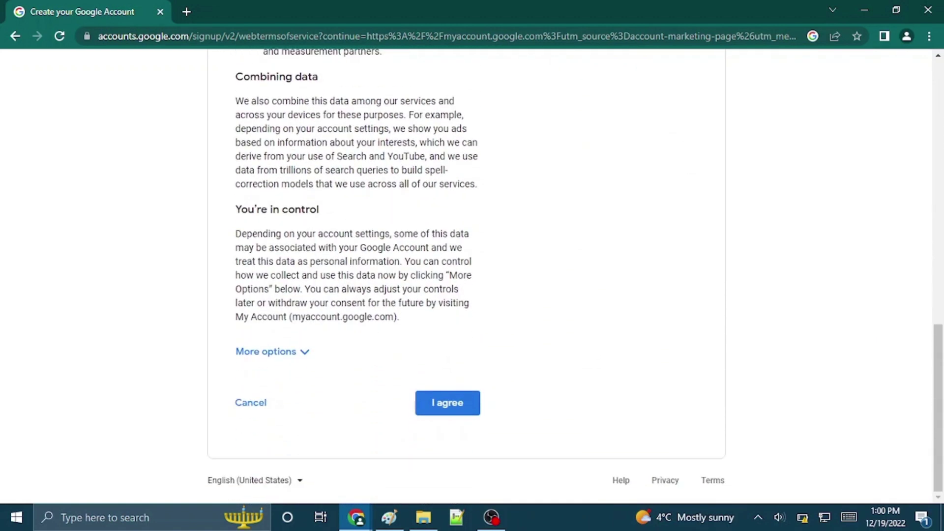
click(272, 352)
scroll(466, 275, down, 8)
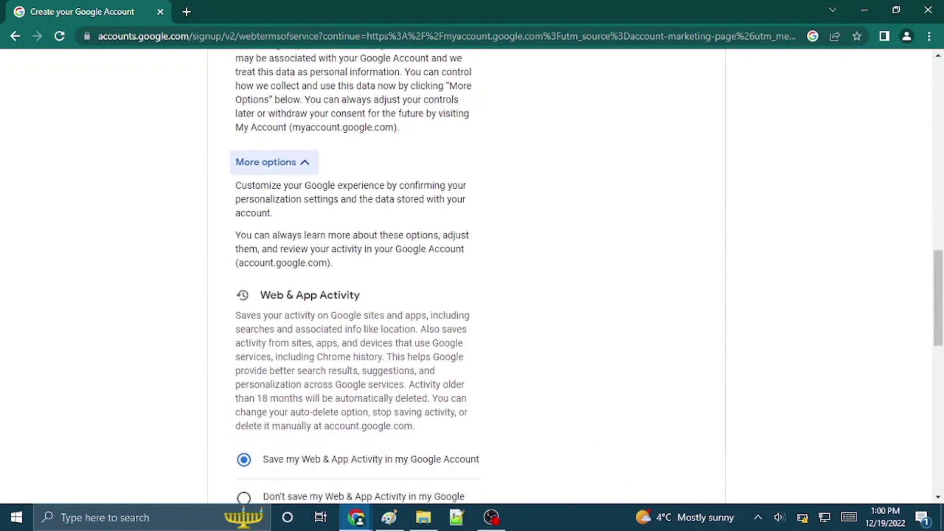
scroll(466, 275, down, 12)
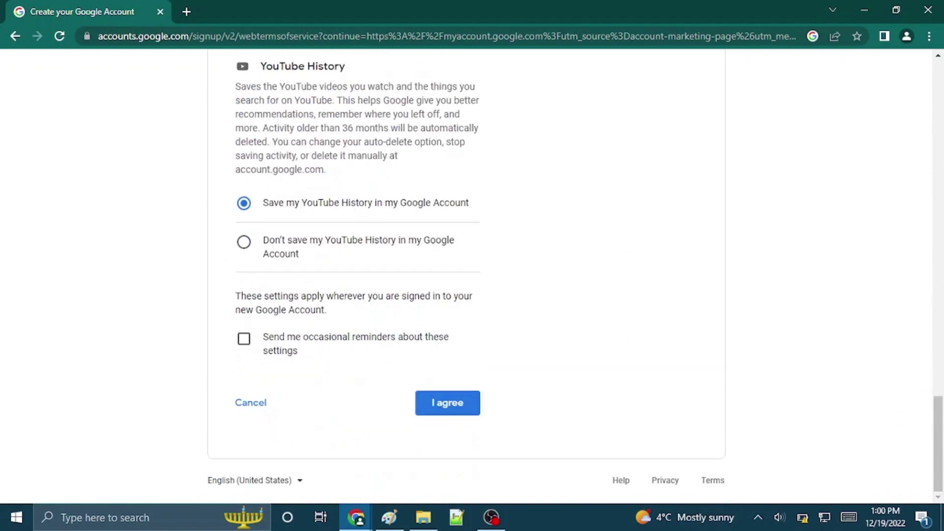
click(448, 403)
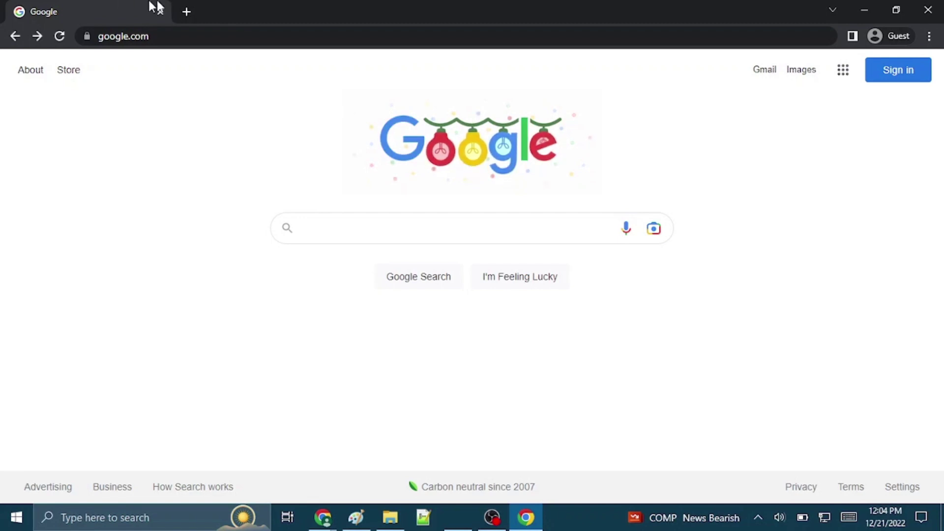
Step: Load gmail.com in the address bar and go to the Gmail sign-in page
click(180, 35)
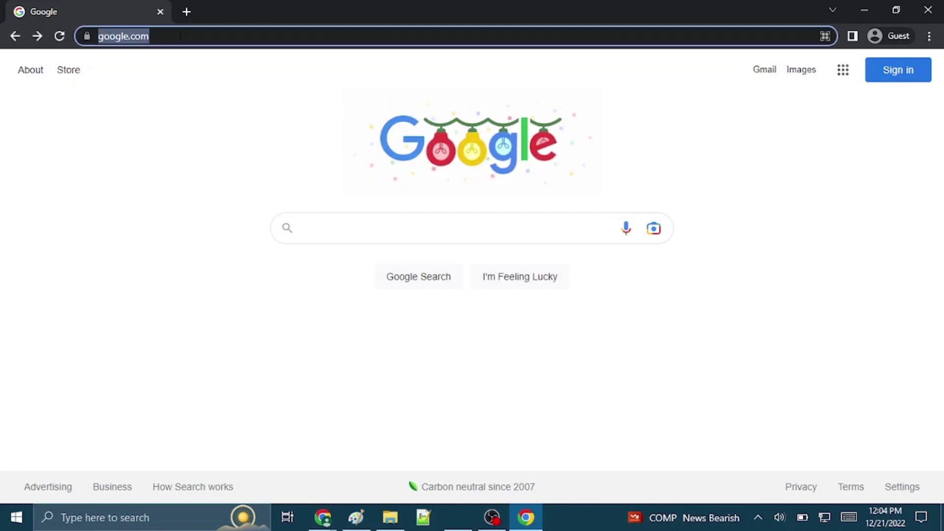
key(BackSpace)
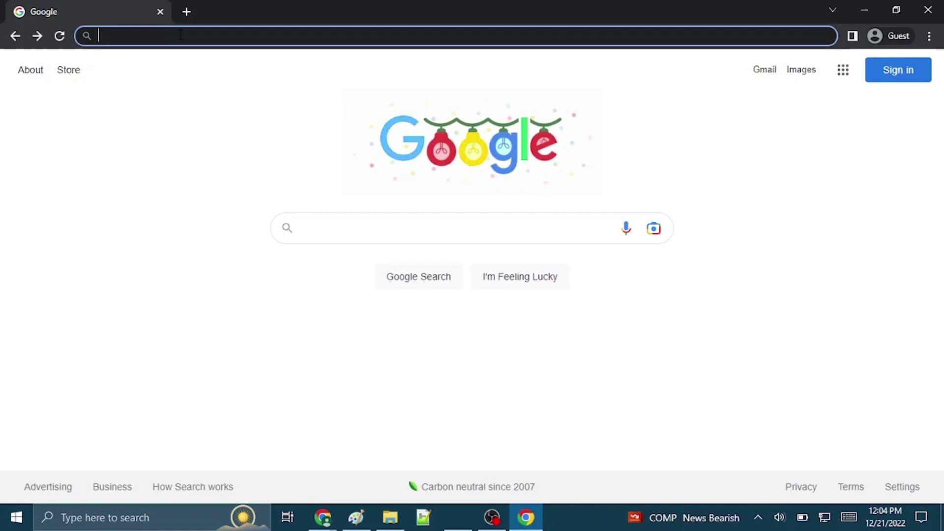
text(gmail)
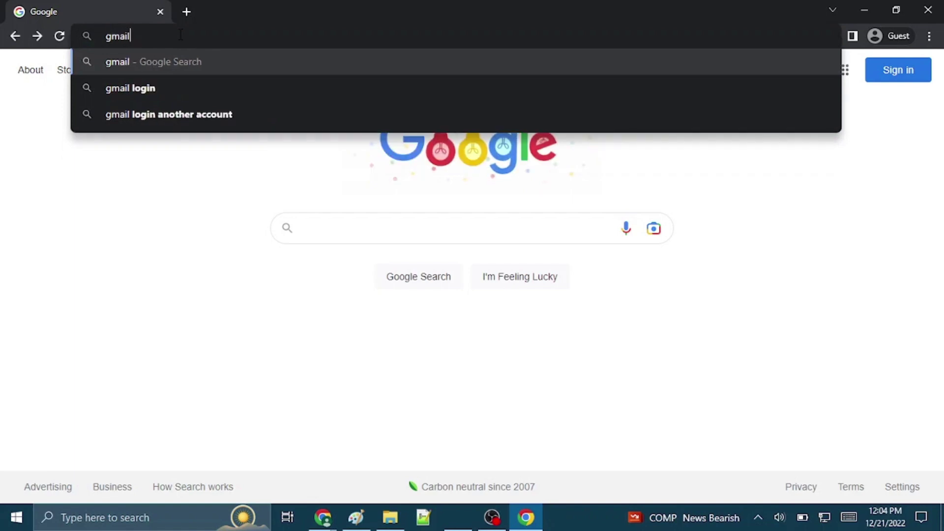
text(.com)
key(Return)
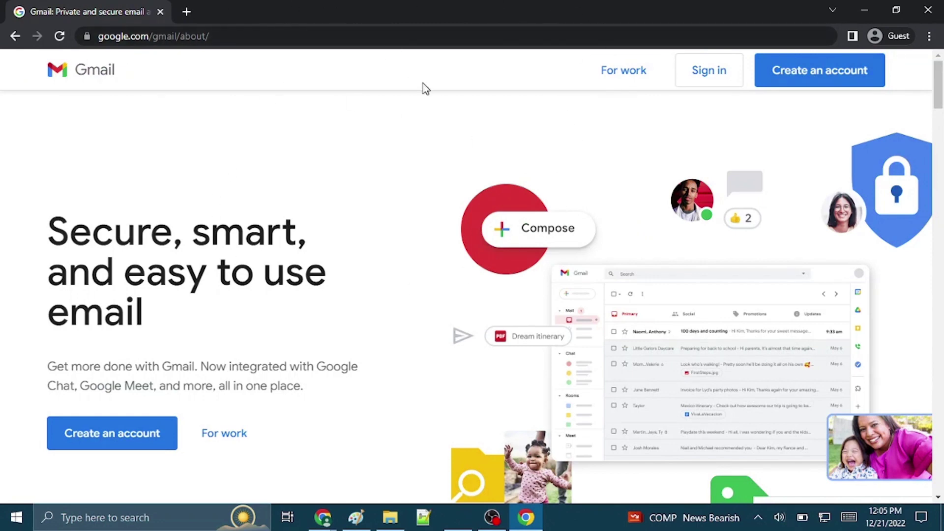
click(738, 74)
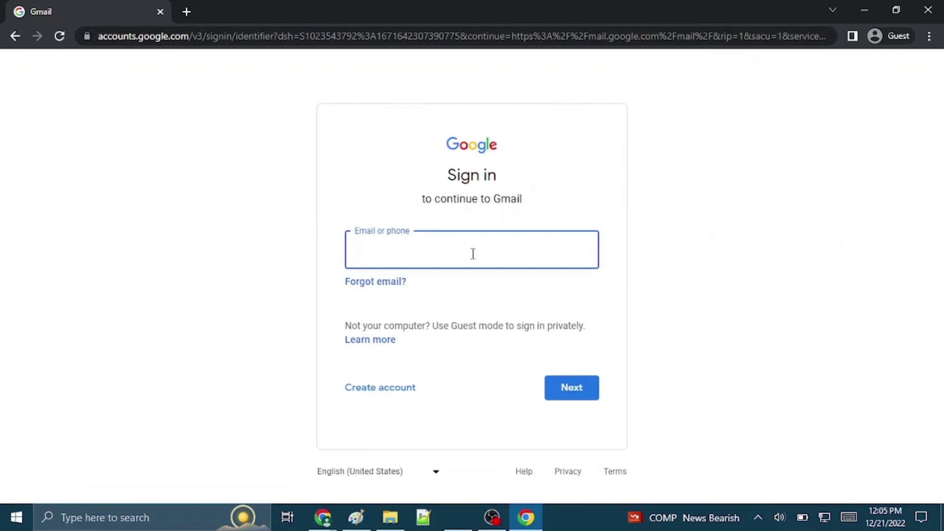
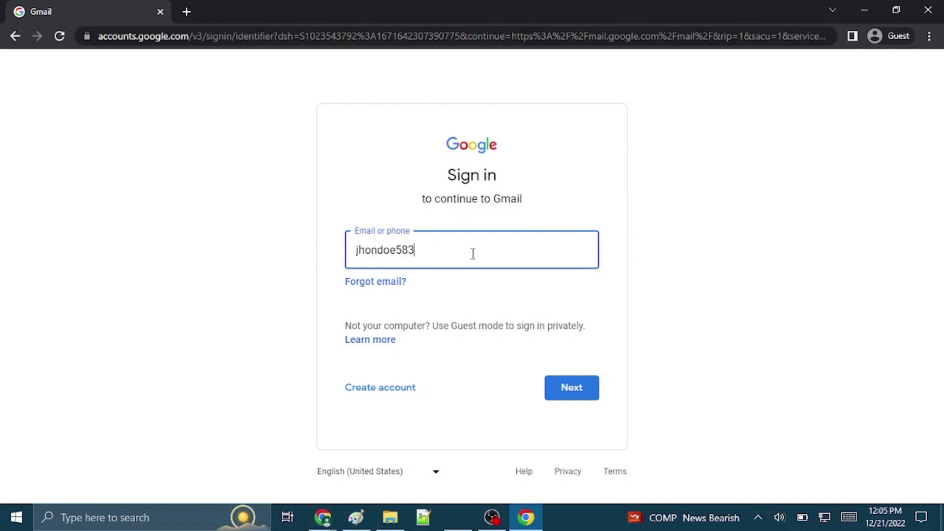
Step: Sign in with the account e-mail address and password, revealing the password before submitting
key(Return)
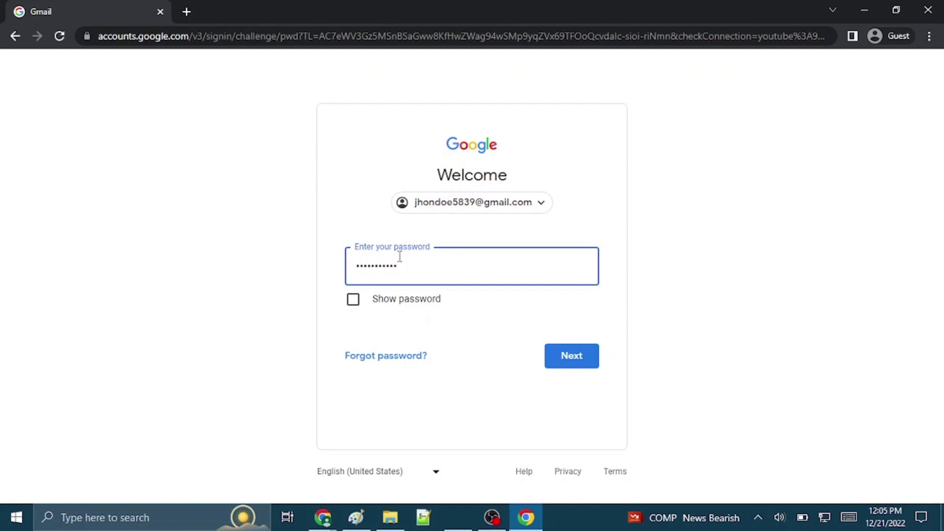
click(352, 299)
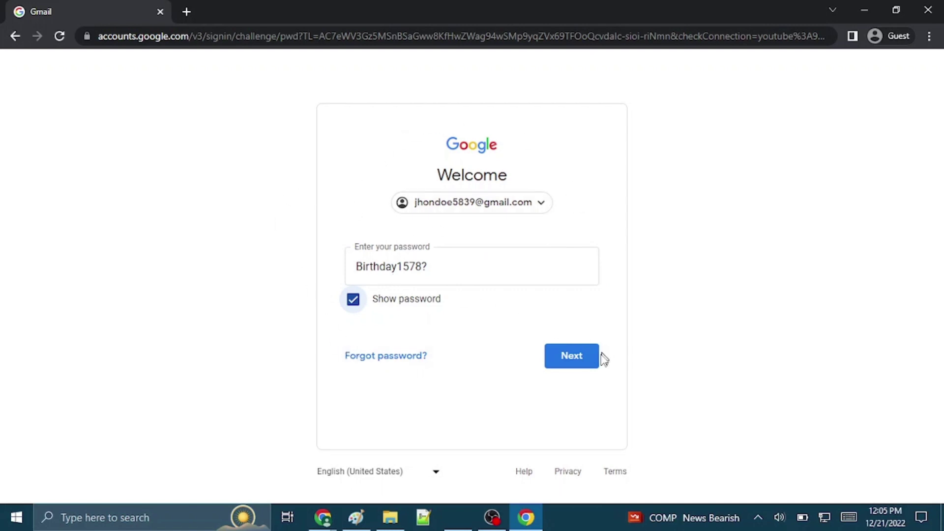
click(582, 358)
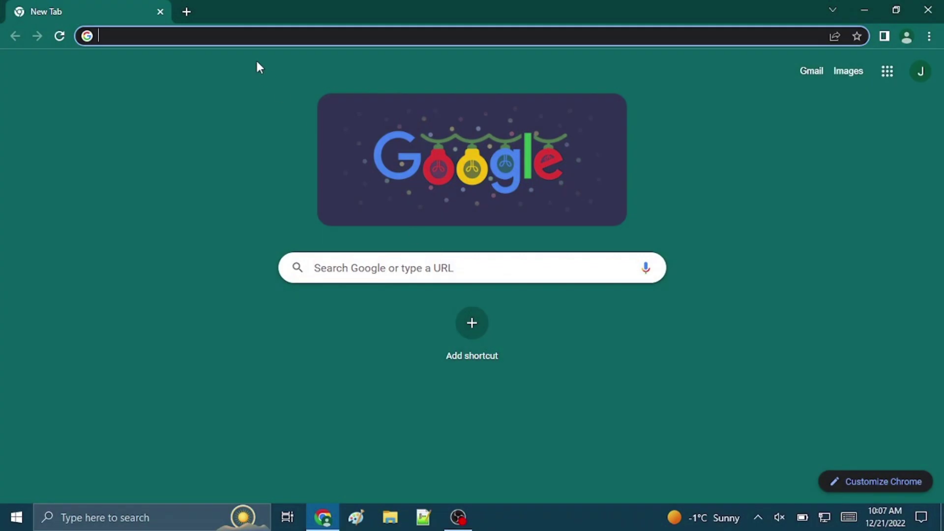
Step: Return to the Gmail inbox via gmail.com and start a new message with Compose
text(gmail.co)
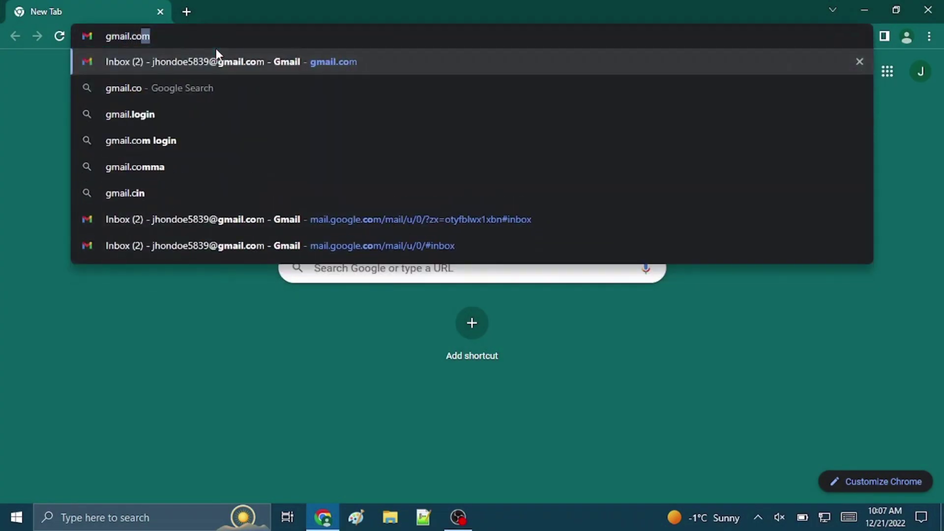
key(Return)
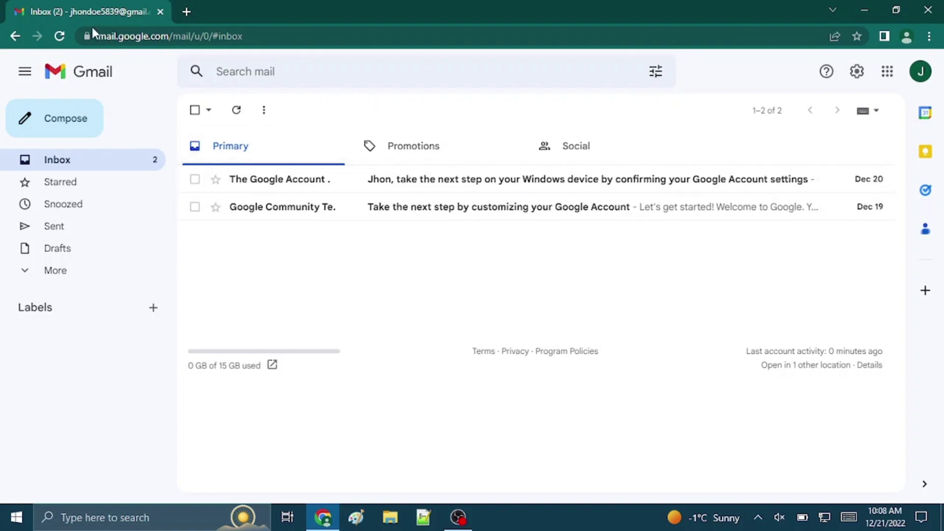
click(81, 111)
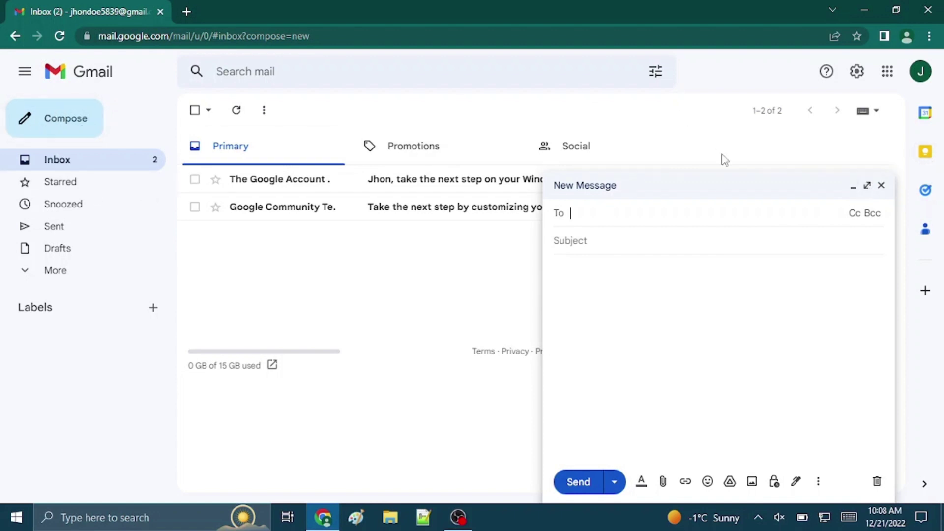
Step: Expand the draft to full screen and enter the main recipient's e-mail address
click(867, 188)
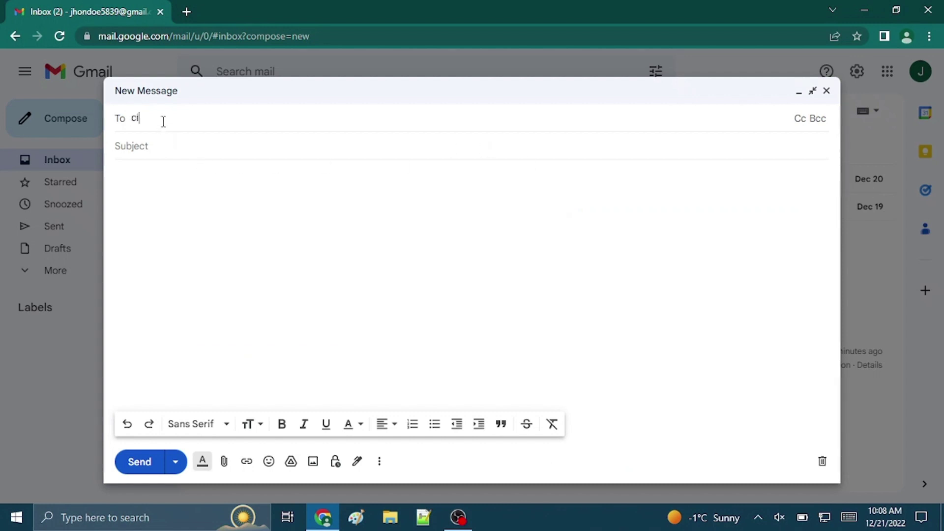
key(Return)
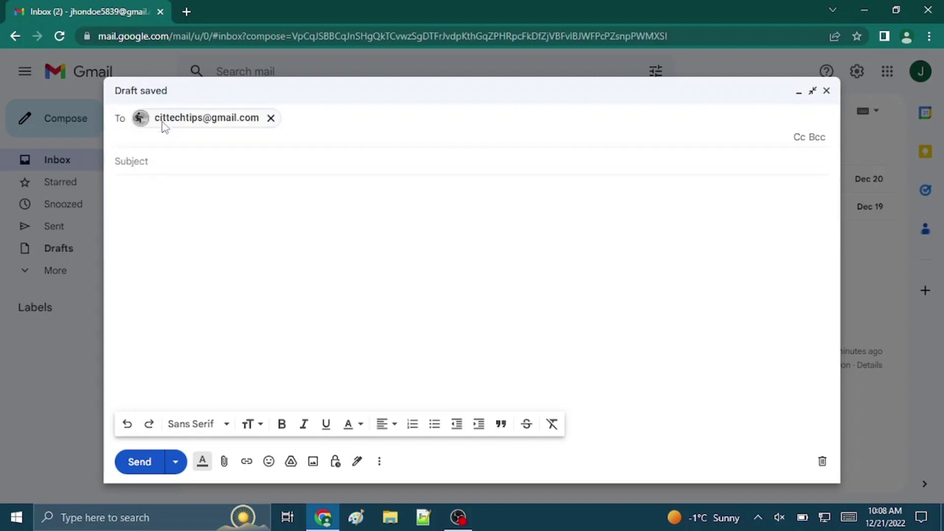
Step: Add Cc and Bcc lines and fill in a recipient e-mail address in each
click(799, 137)
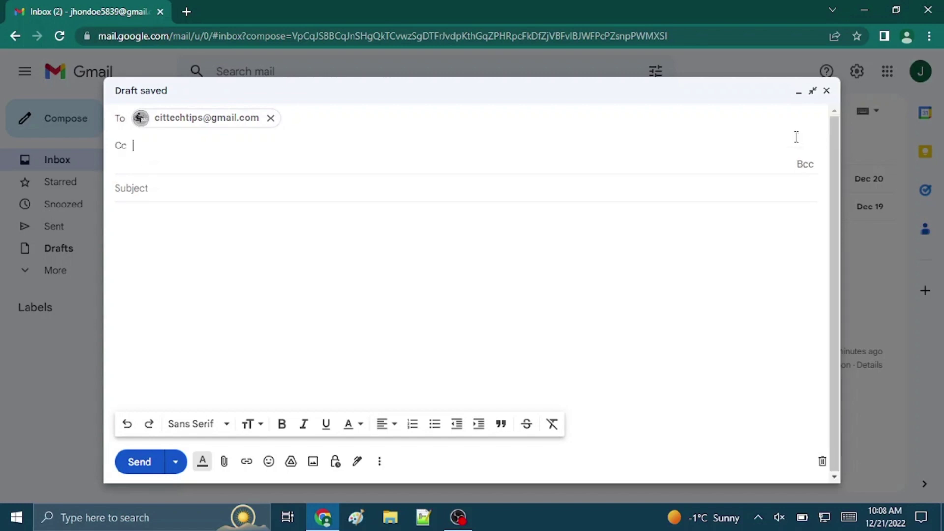
click(805, 165)
click(147, 145)
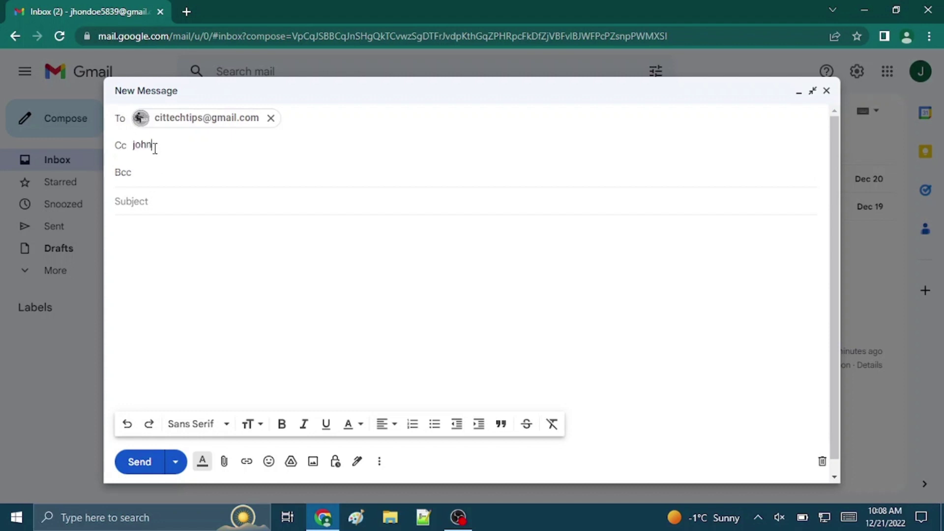
key(Return)
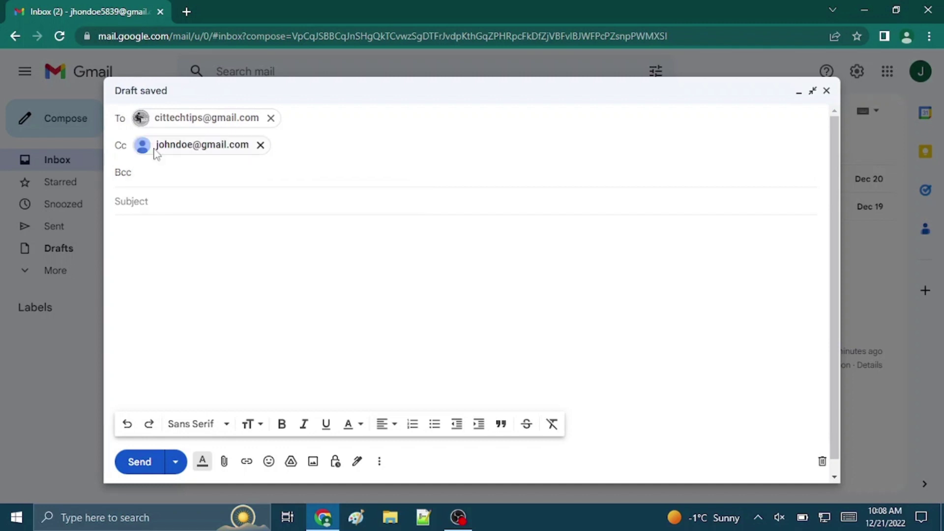
click(155, 166)
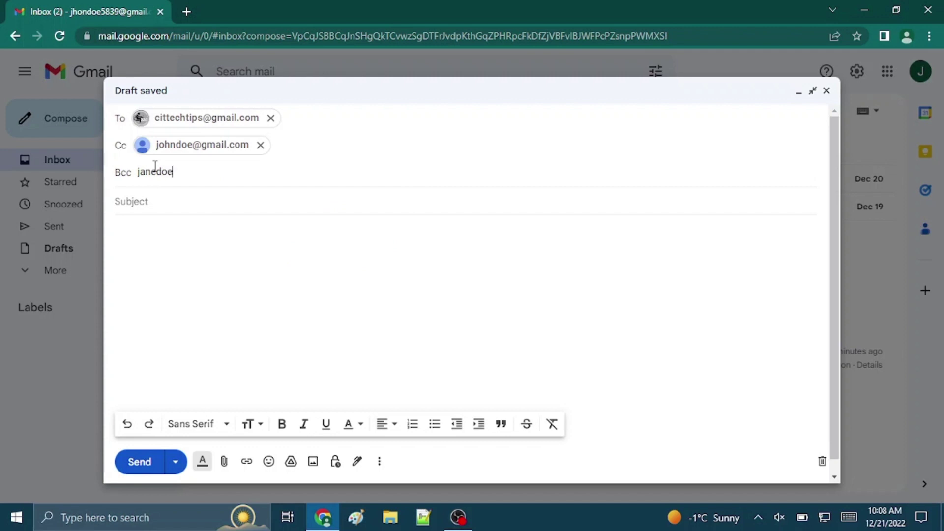
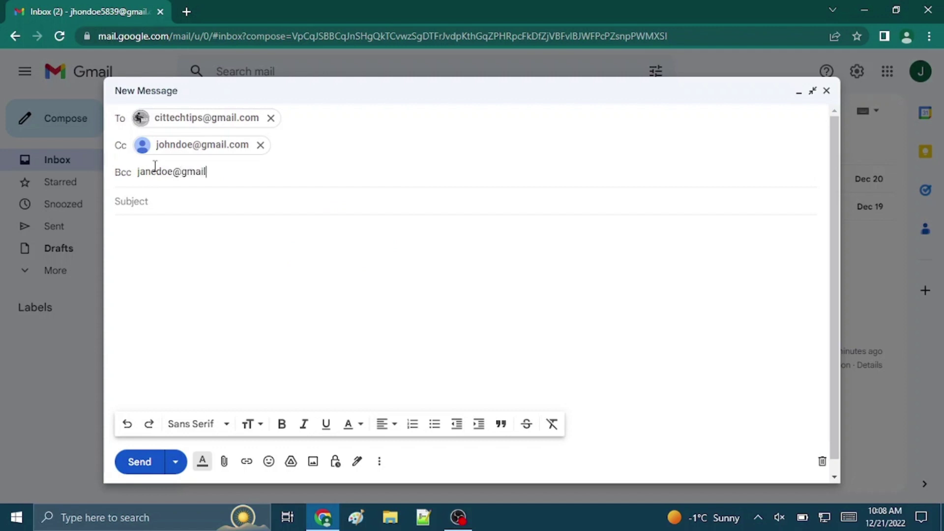
key(Return)
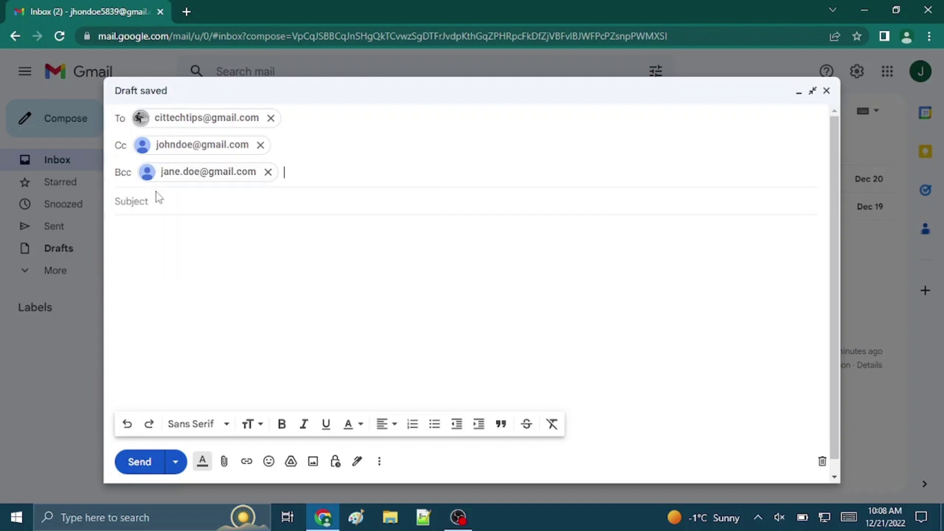
click(157, 199)
Step: Enter subject 'Test Email' and a body greeting, video-idea line and 'From Cit Tech Tips' sign-off
text(Te)
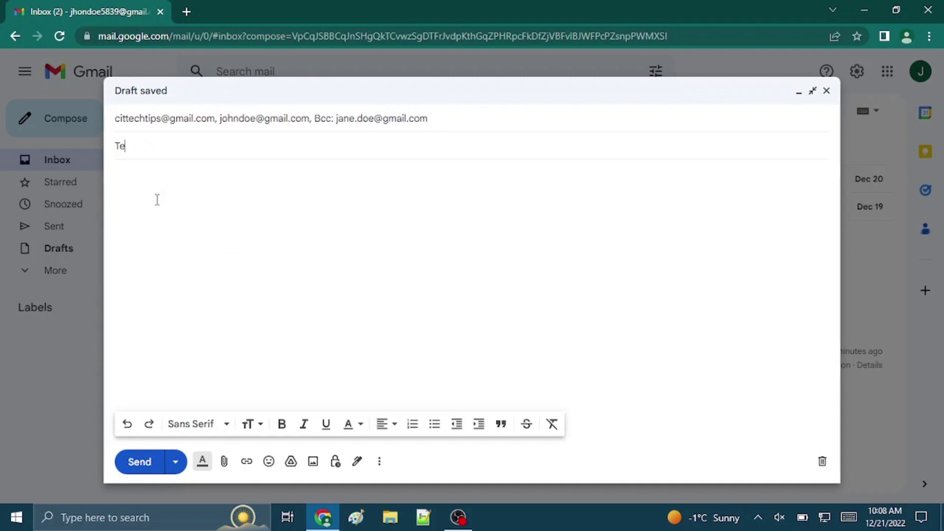
text(st Emails)
click(157, 200)
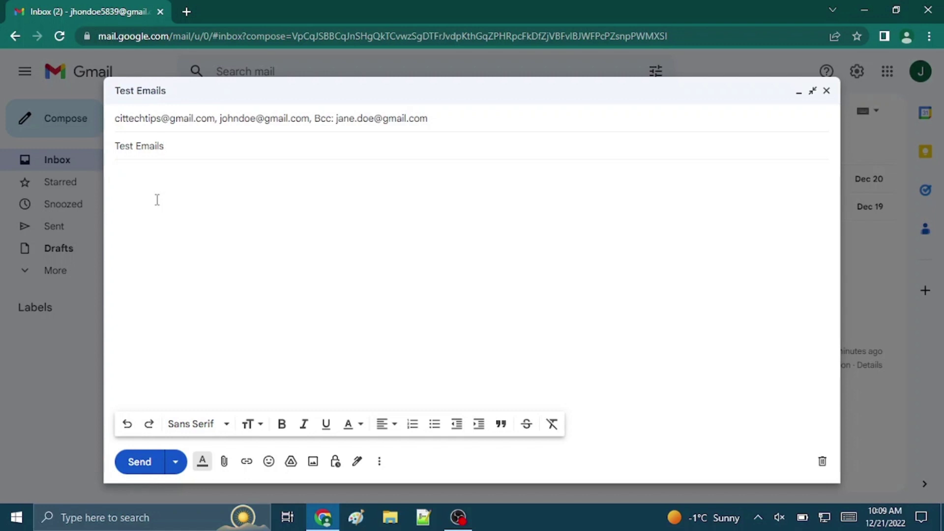
text(Dear Cit TE)
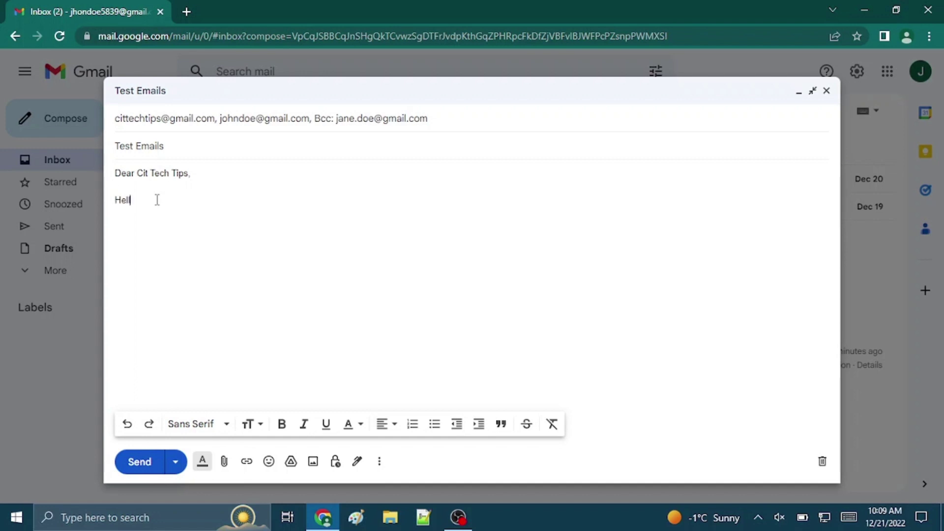
text(hav)
text(e a vide)
text(o idea  )
text(From )
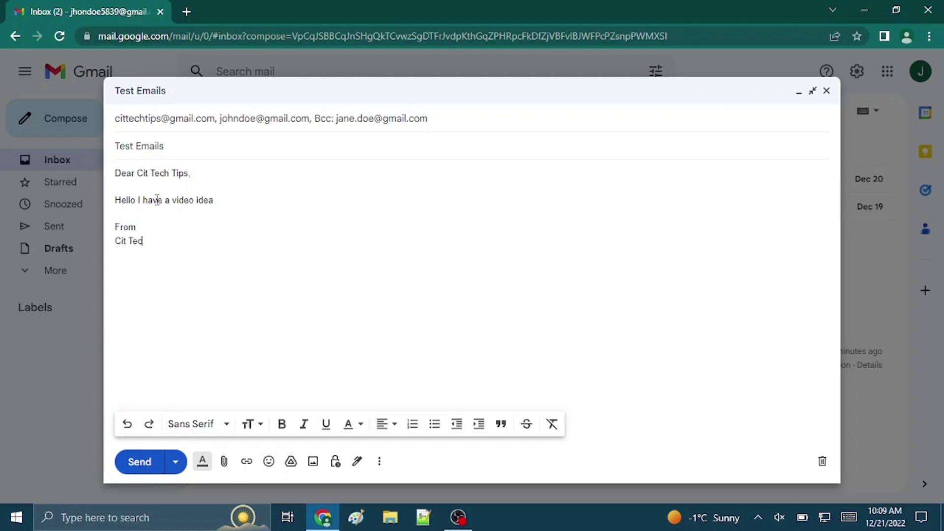
text(Cit Tech Tips)
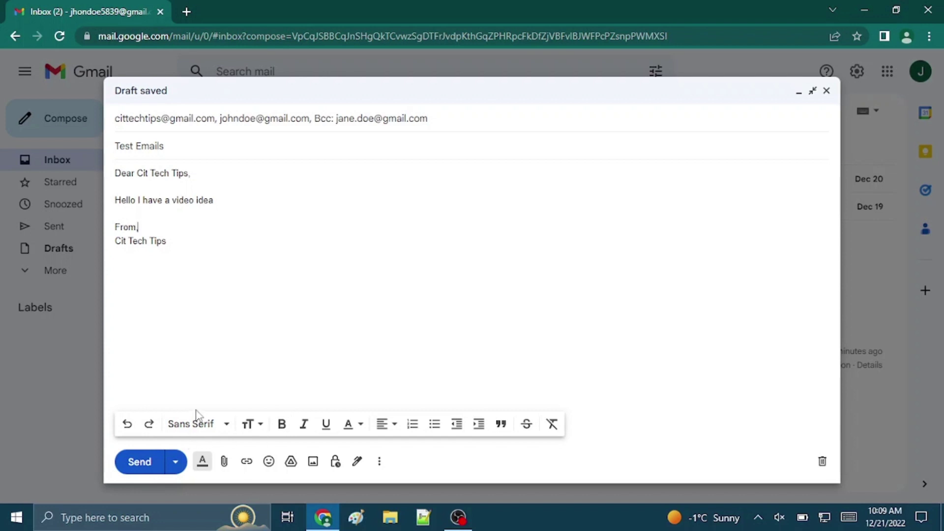
Step: Format the 'Hello I have a video idea' line as huge, bold, italic, underlined Georgia text
triple_click(143, 206)
click(178, 424)
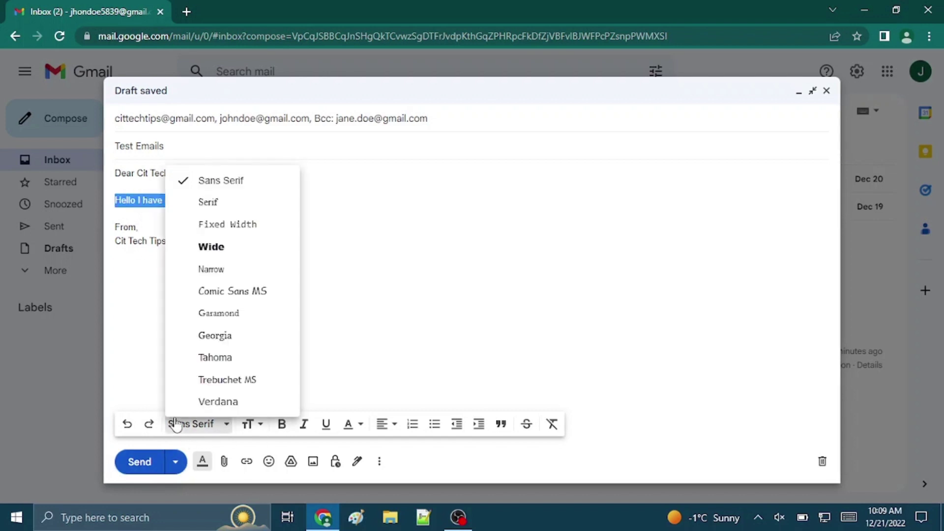
click(239, 292)
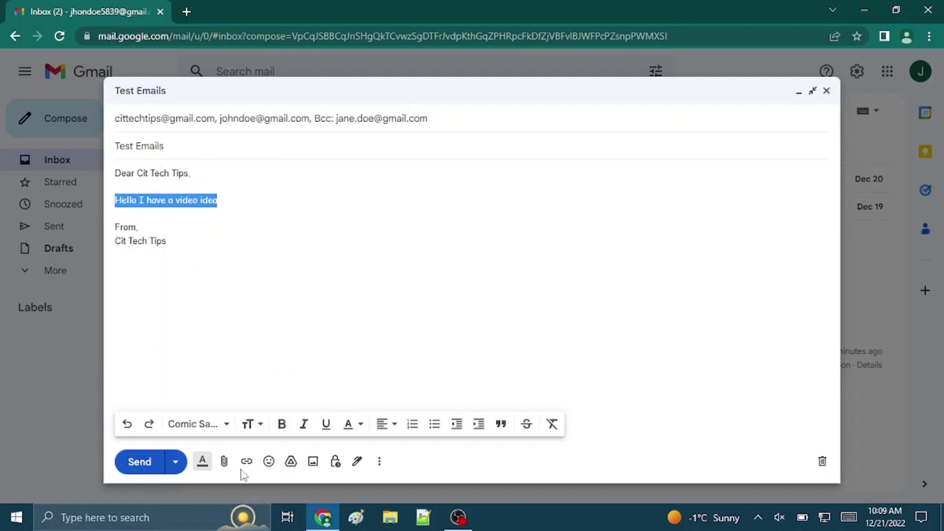
click(208, 424)
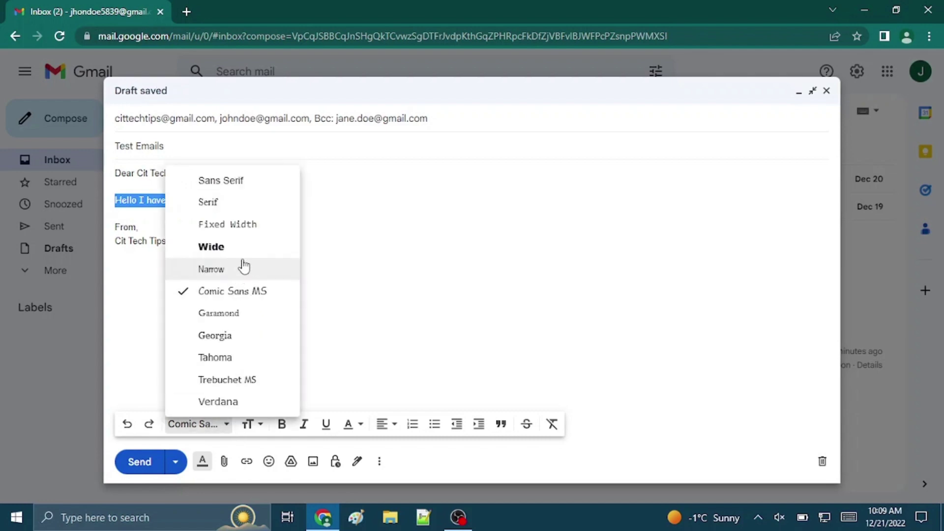
click(222, 336)
click(259, 425)
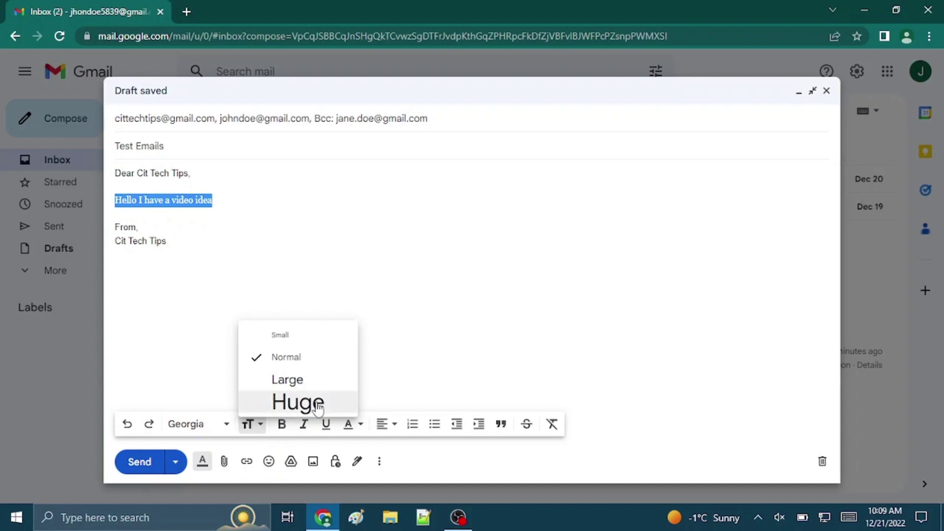
click(317, 405)
click(282, 424)
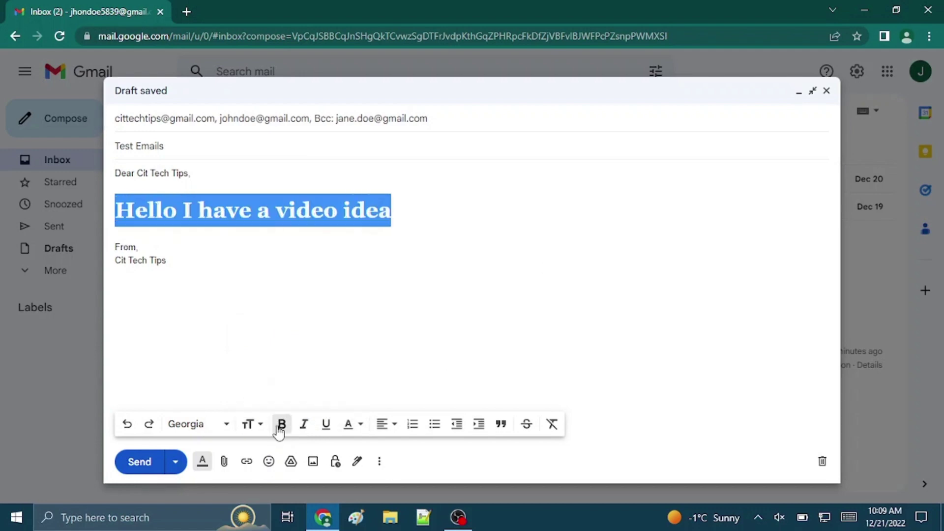
click(304, 424)
click(326, 425)
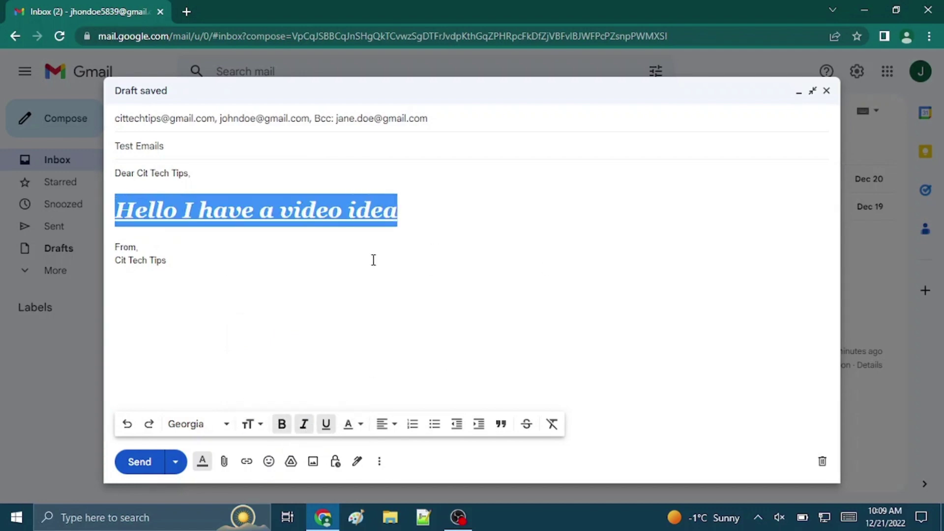
Step: Try a dark blue background, then settle on a pale cyan background and dark grey text
click(352, 424)
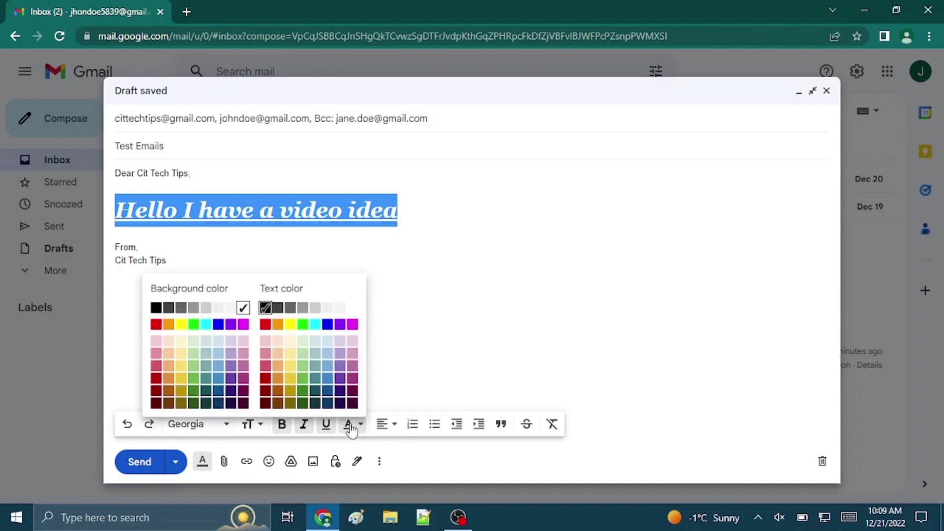
click(291, 349)
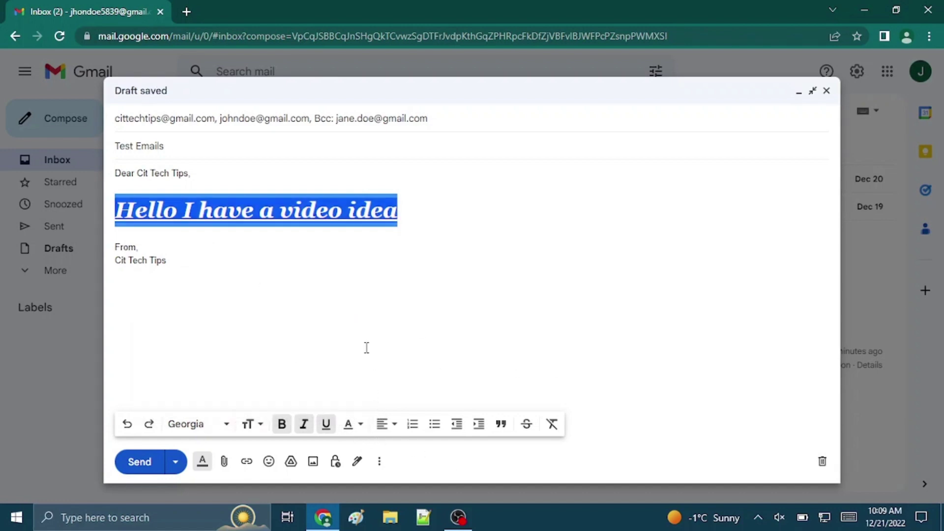
click(423, 262)
triple_click(353, 206)
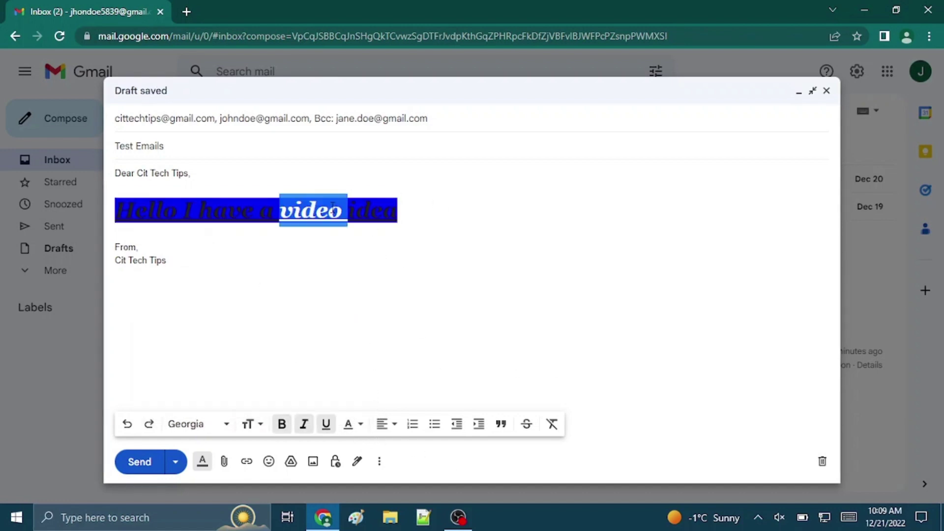
click(352, 424)
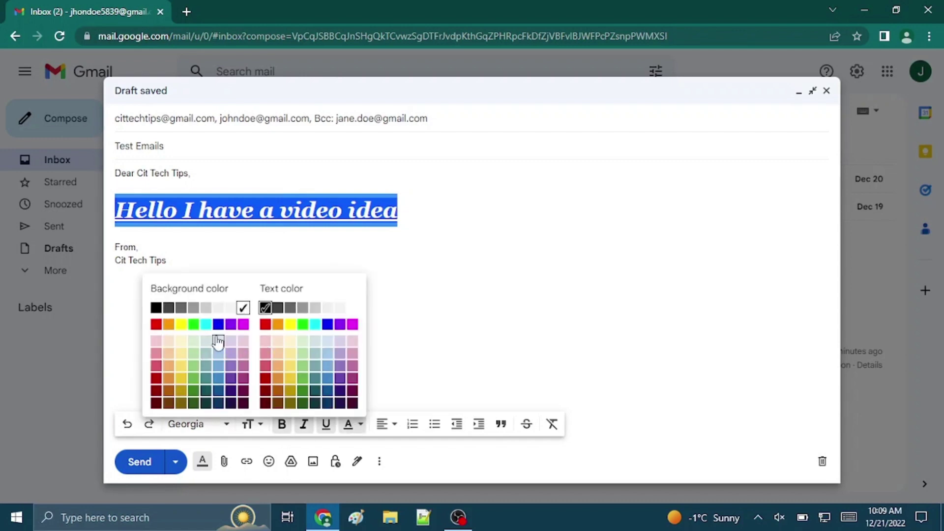
click(206, 325)
click(351, 424)
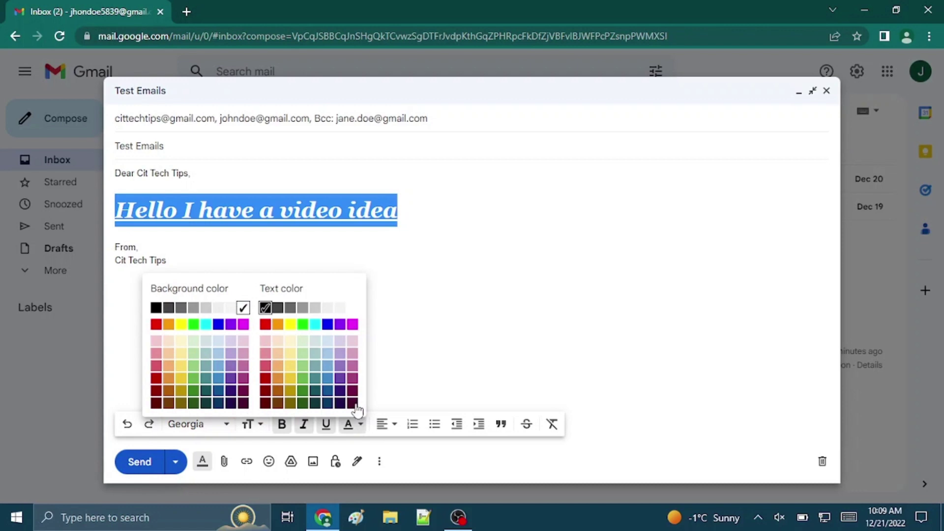
click(278, 315)
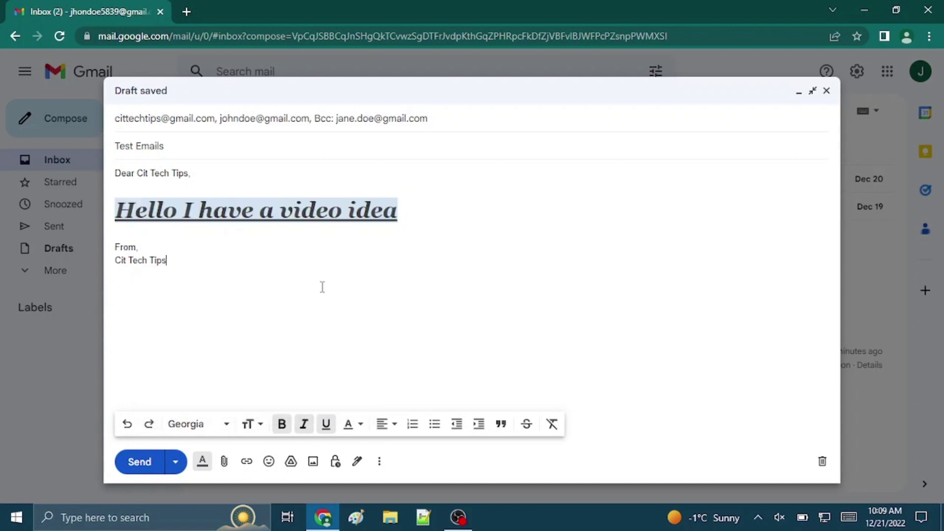
click(323, 286)
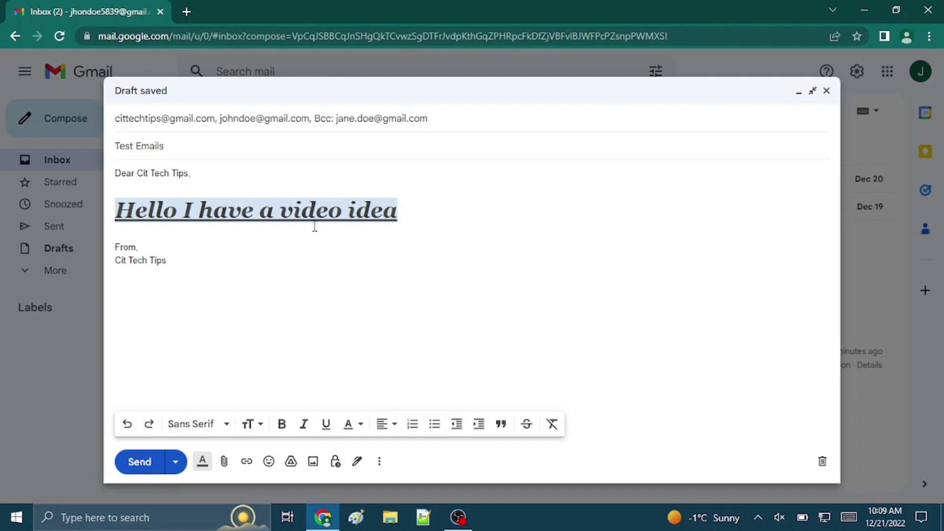
Step: Try centre and right alignment on the greeting line, then return it to left alignment
click(316, 209)
click(151, 176)
triple_click(150, 176)
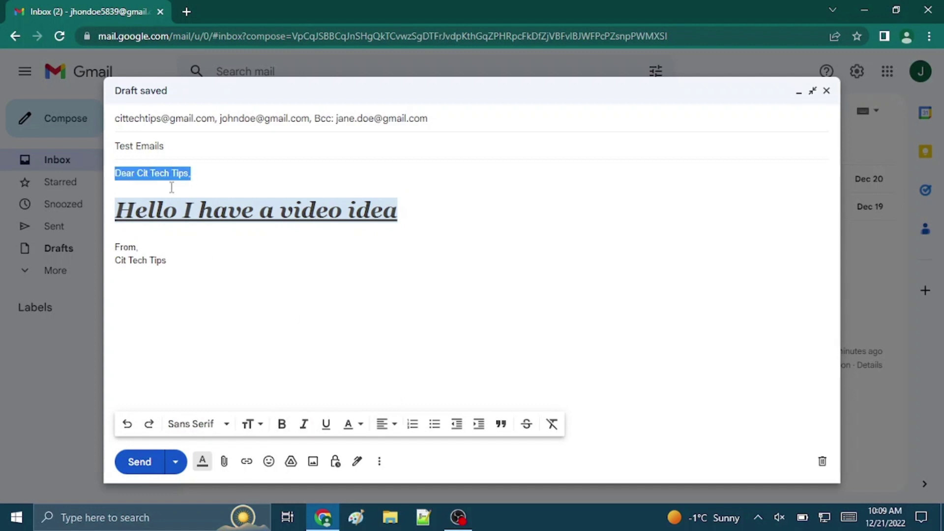
click(383, 424)
click(385, 385)
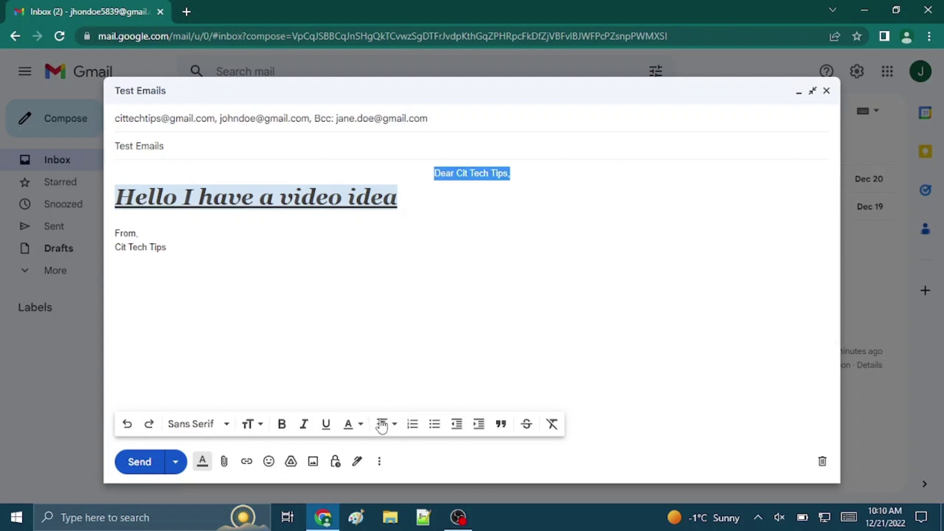
click(383, 424)
click(386, 405)
click(384, 424)
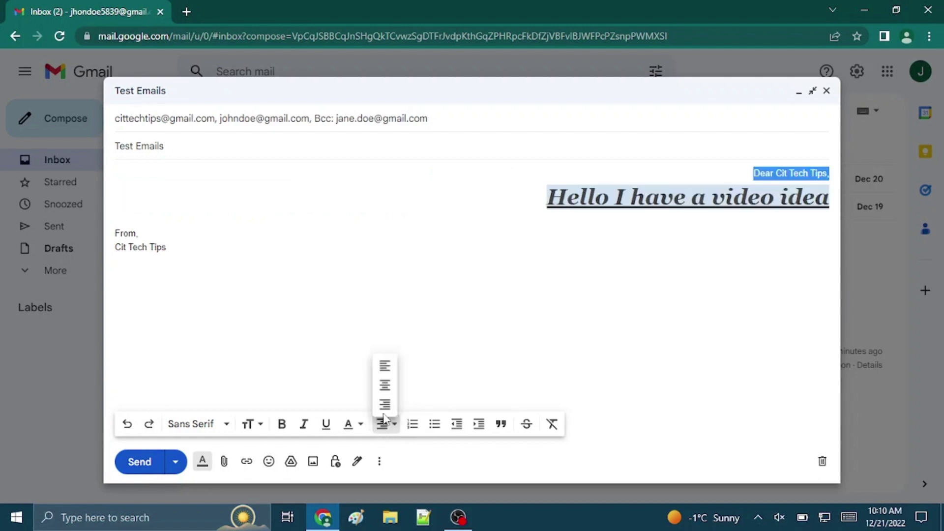
click(383, 423)
click(385, 422)
click(385, 364)
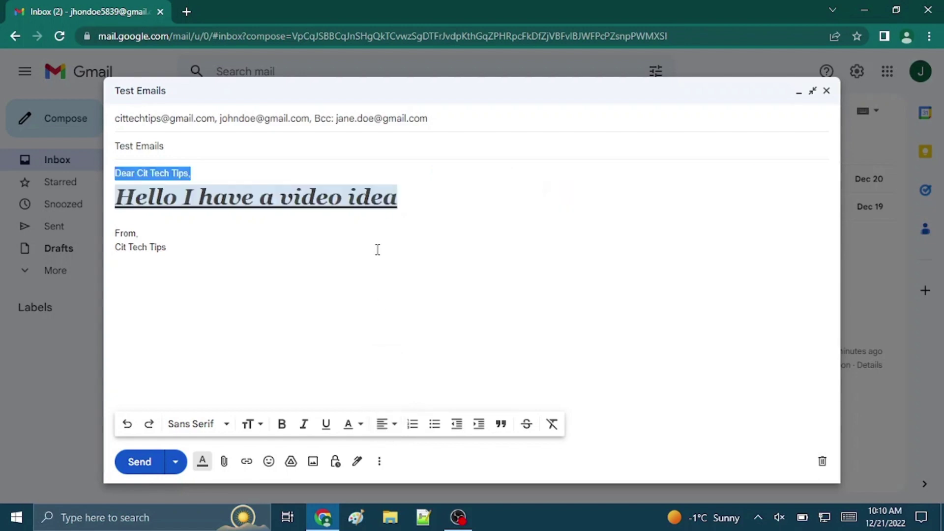
Step: Make 'Hello I have a video idea' a numbered, then bulleted item, indent it twice, then quote it
double_click(318, 192)
triple_click(320, 191)
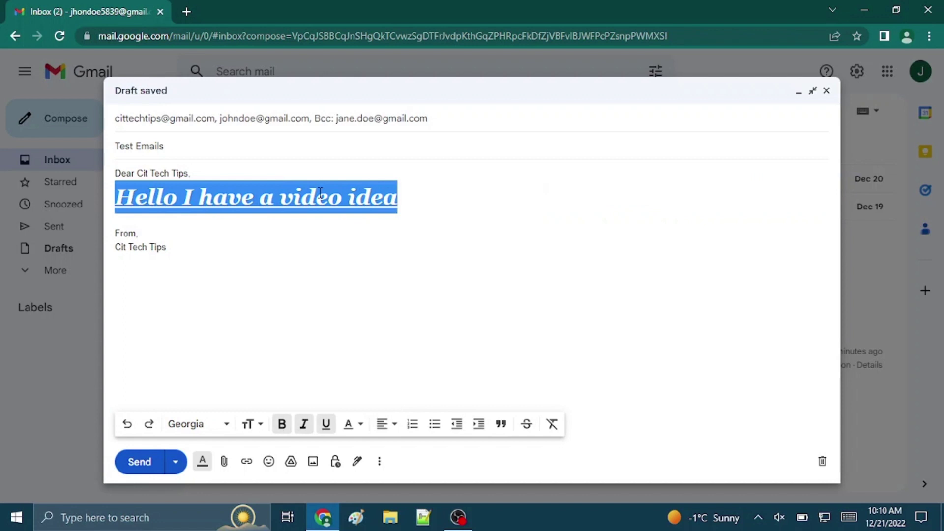
click(408, 424)
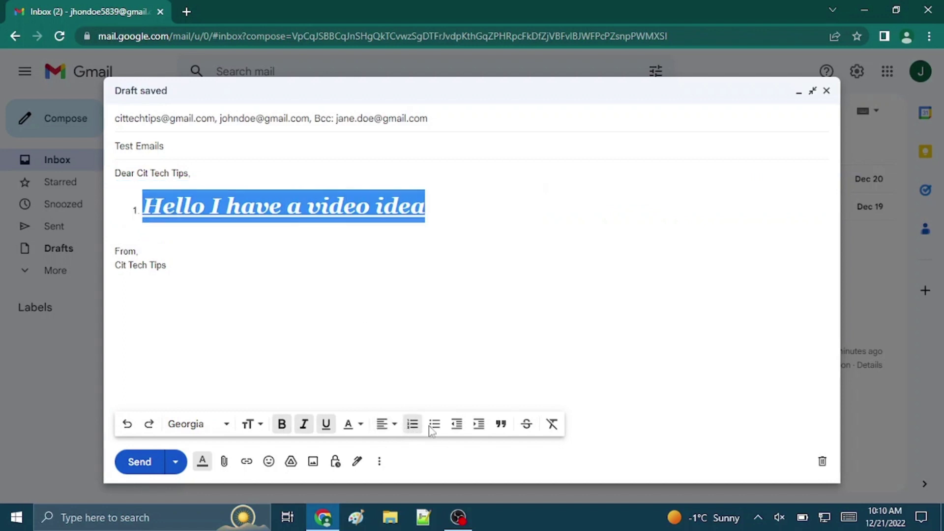
click(434, 424)
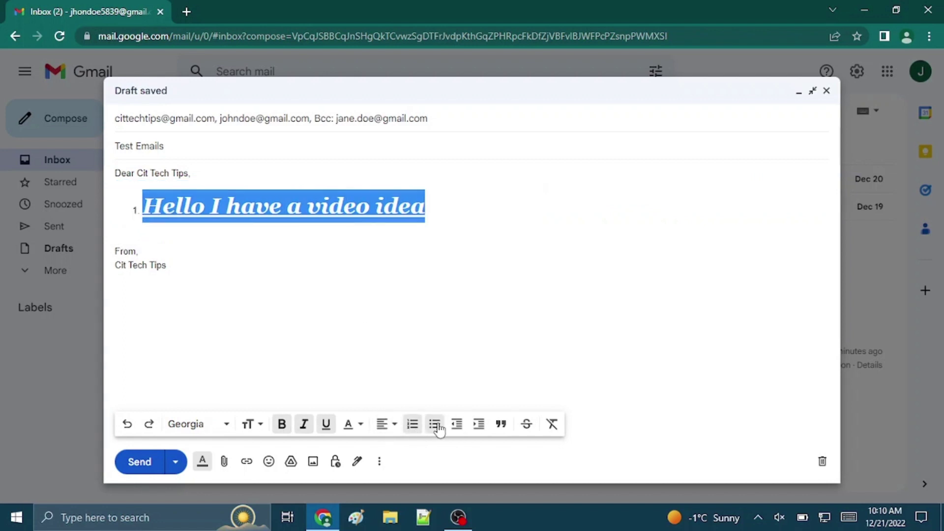
click(385, 426)
click(386, 426)
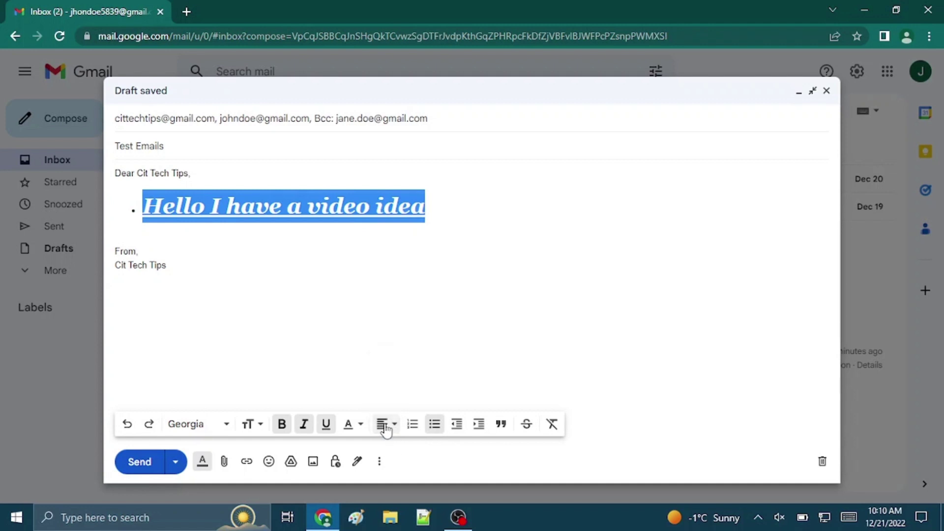
click(456, 425)
click(476, 428)
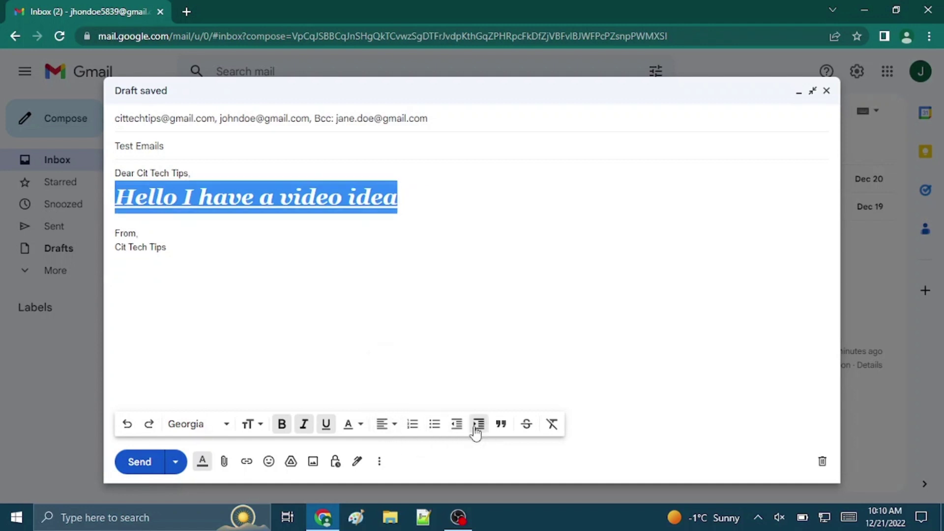
click(475, 429)
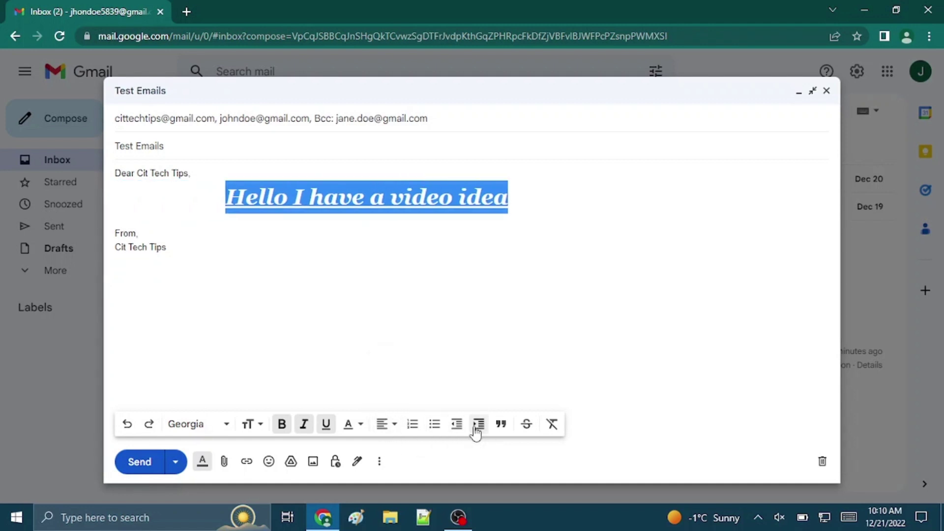
click(500, 426)
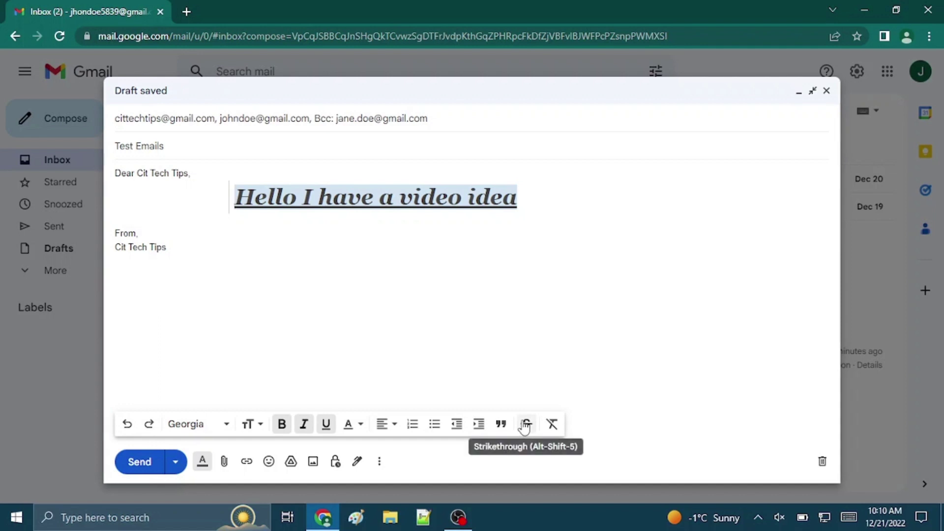
Step: Strike through the line, remove all formatting, delete the '>' and add blank lines around it
triple_click(376, 199)
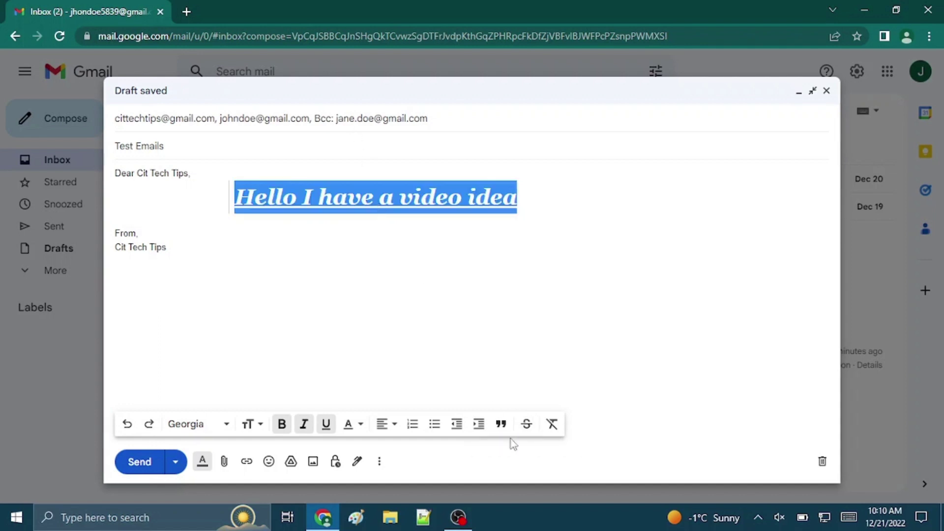
click(533, 425)
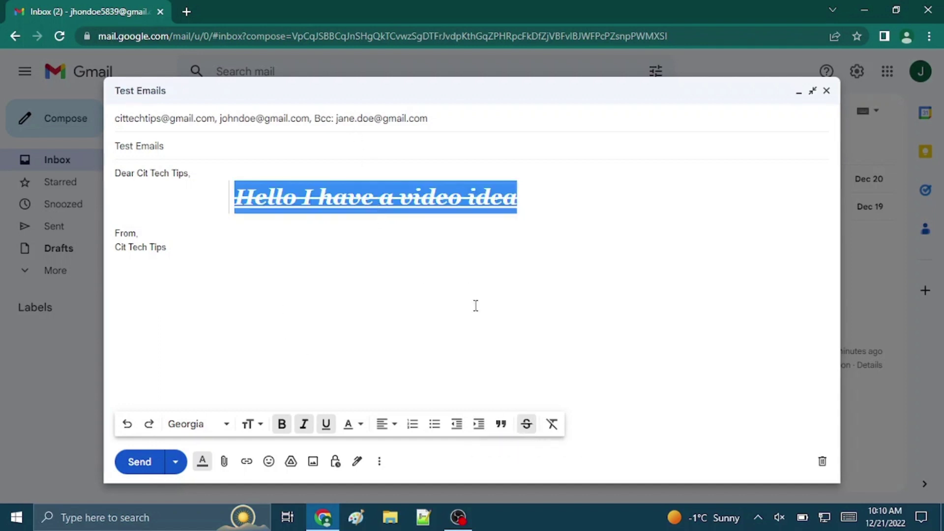
click(552, 426)
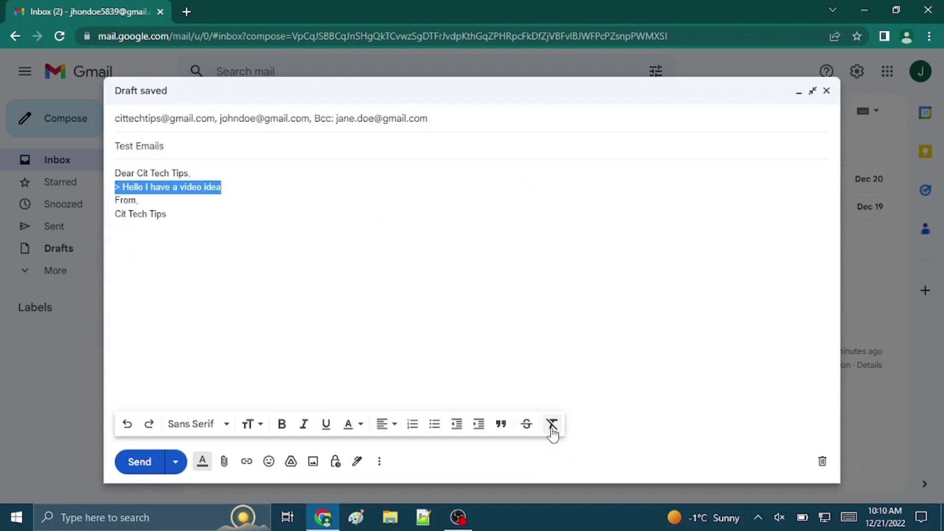
click(121, 189)
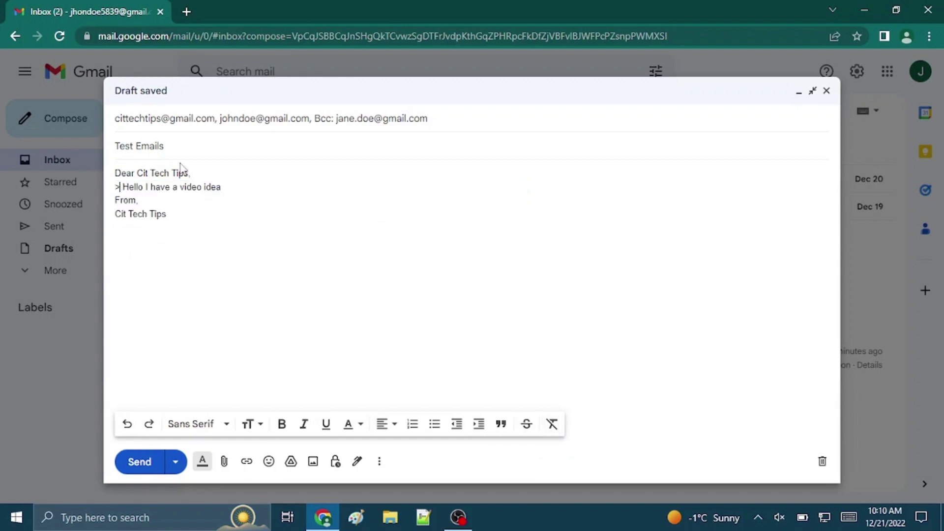
key(BackSpace)
key(BackSpace)
key(Return)
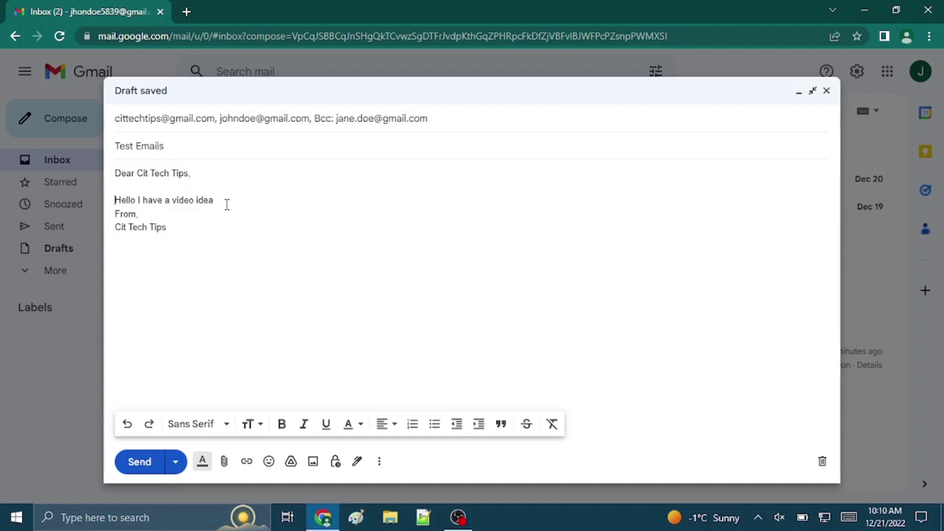
key(Return)
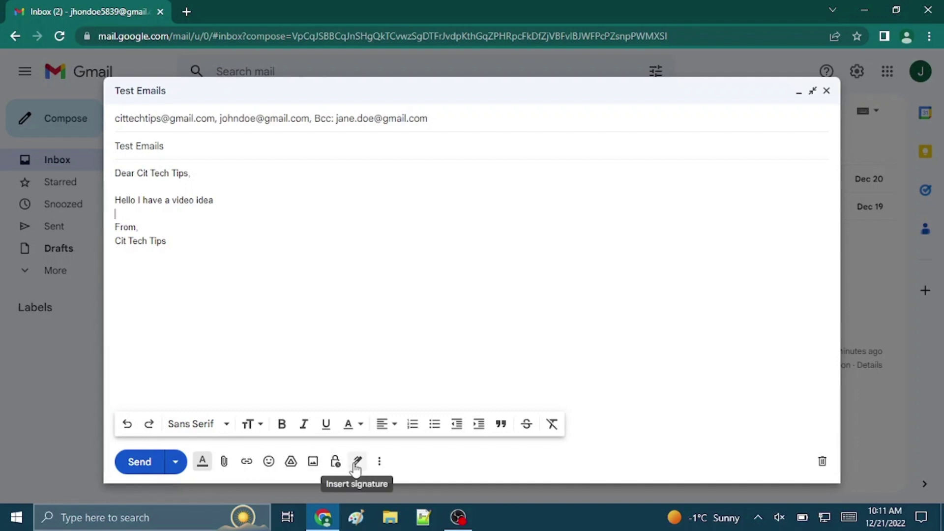
Step: Show the draft's More options menu and view its Label submenu
click(379, 462)
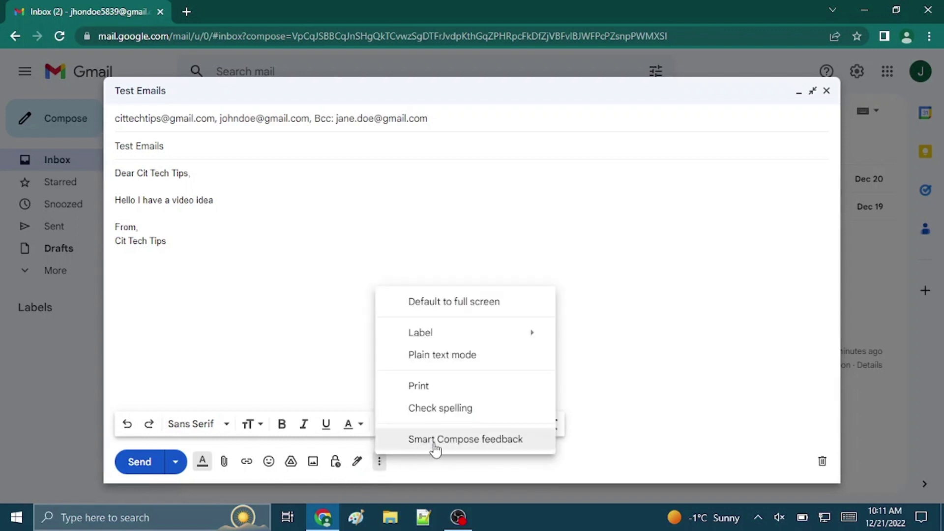
mouse_move(443, 338)
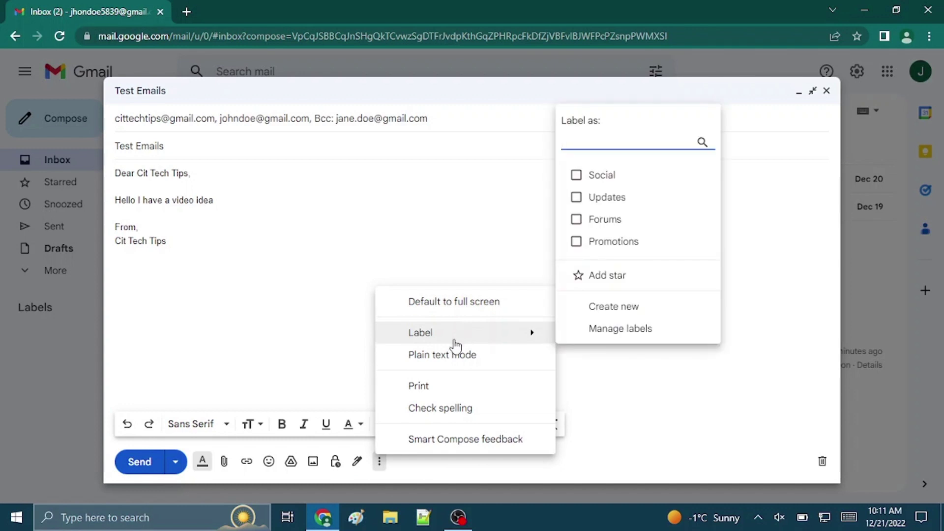
click(382, 464)
click(382, 465)
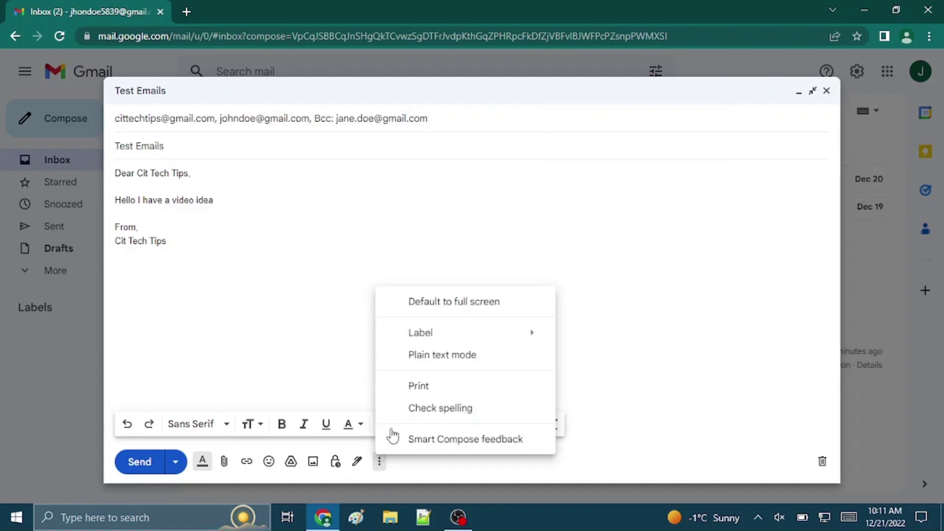
Step: Schedule Test Emails for Monday morning, Dec 26 8:00 AM, and check it in Scheduled
click(177, 470)
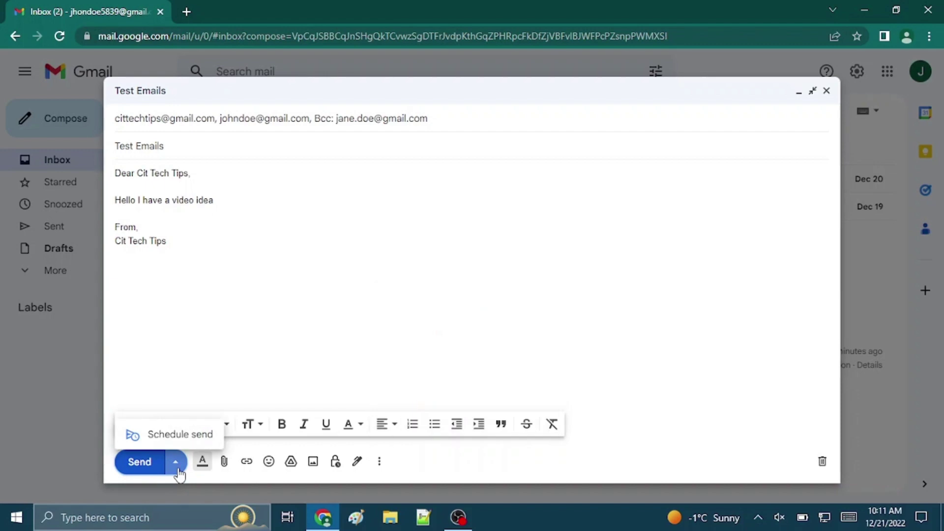
click(184, 435)
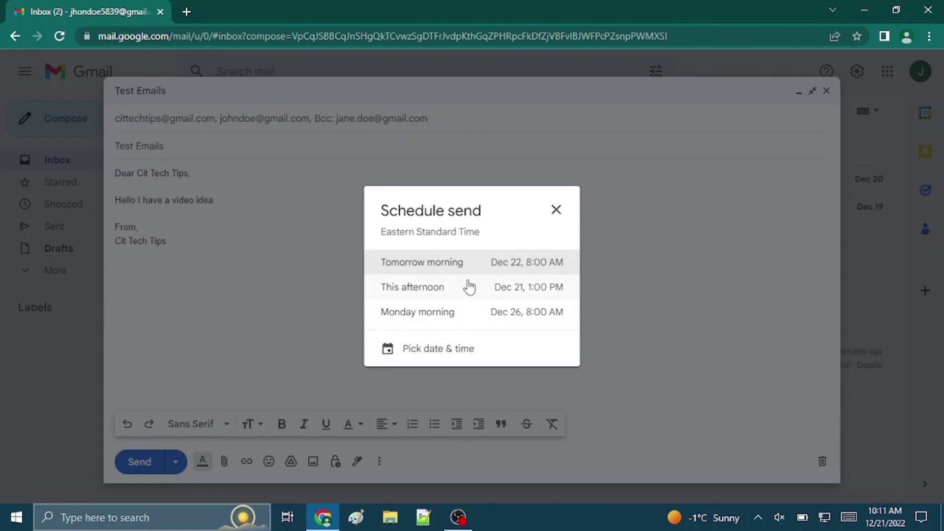
click(437, 322)
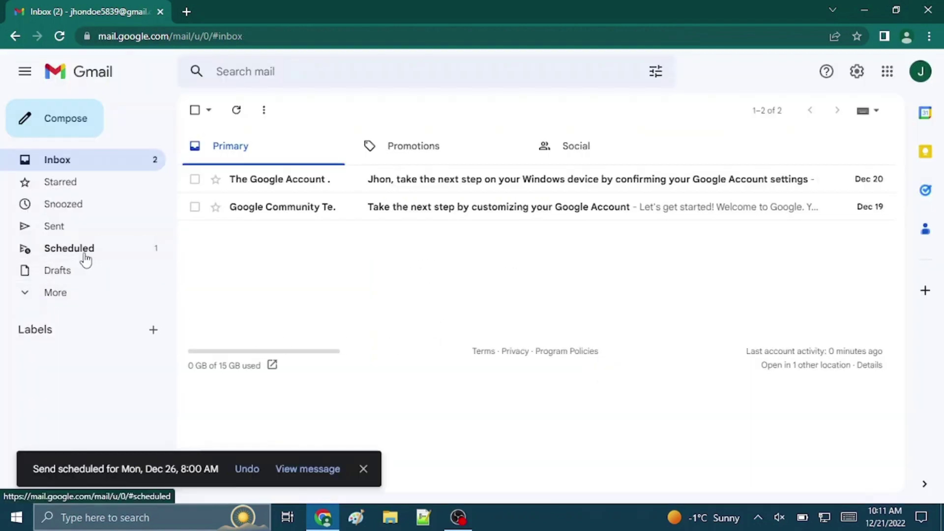
click(84, 257)
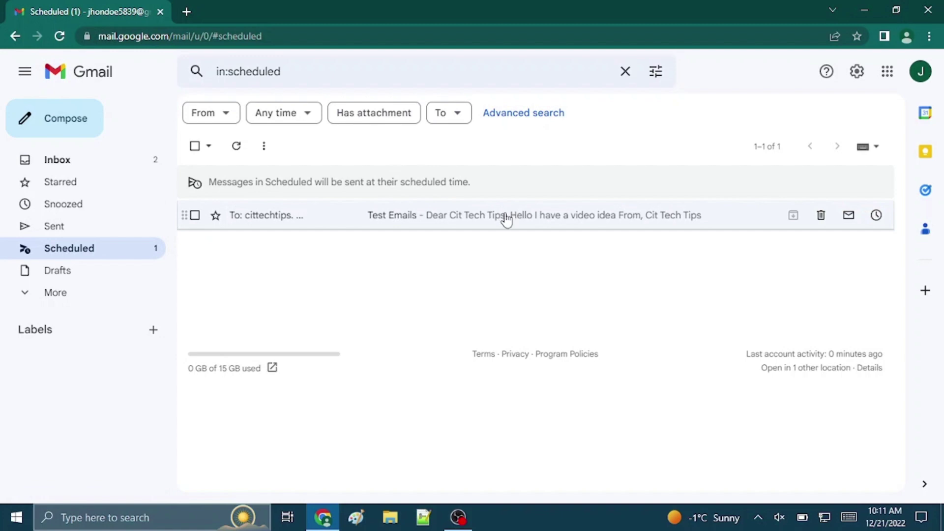
click(506, 215)
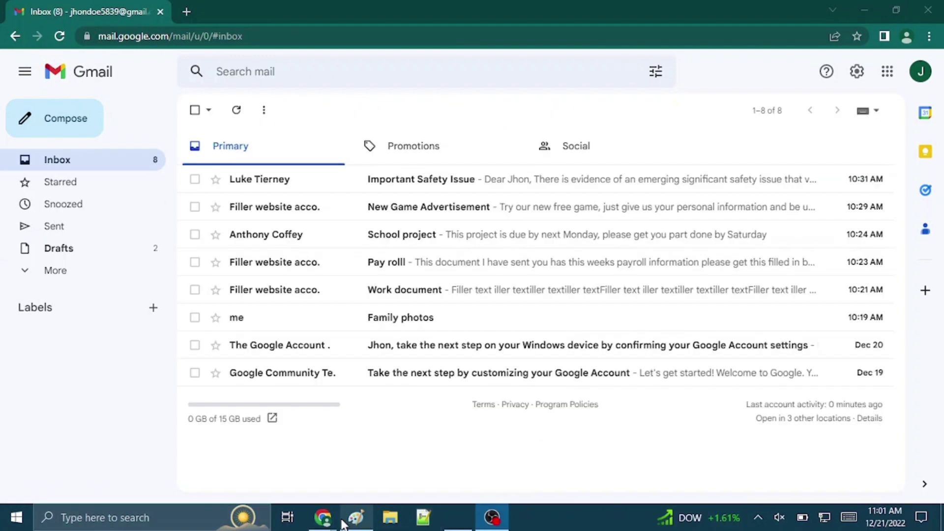
Step: Tick several inbox messages individually, then select all eight conversations
click(324, 520)
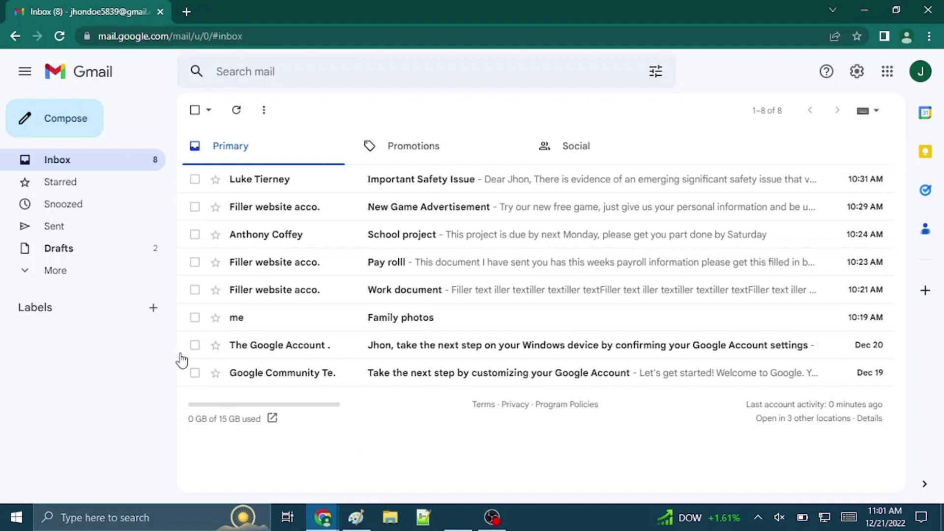
click(196, 179)
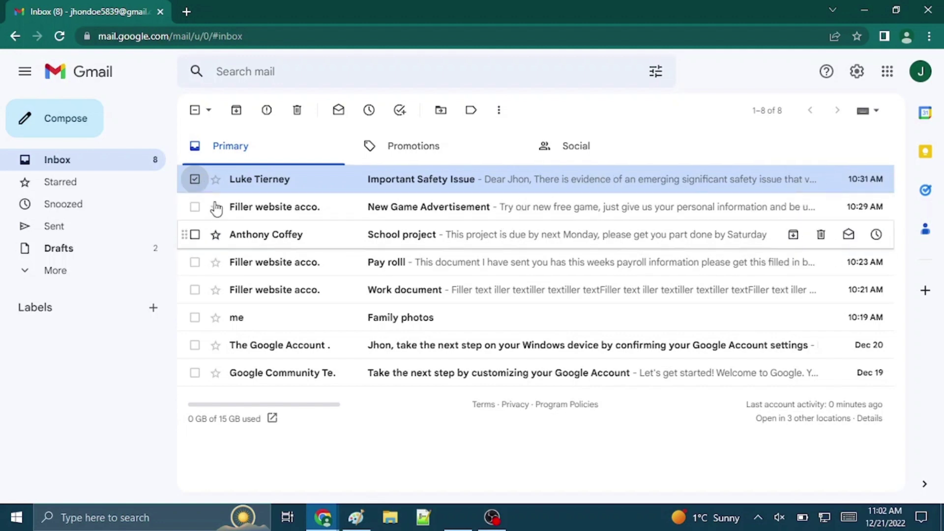
click(195, 207)
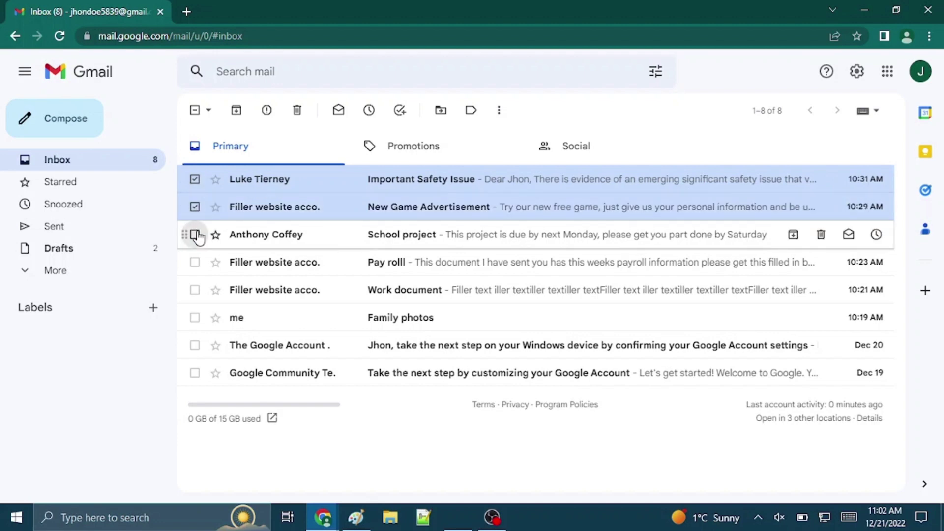
click(194, 235)
click(194, 262)
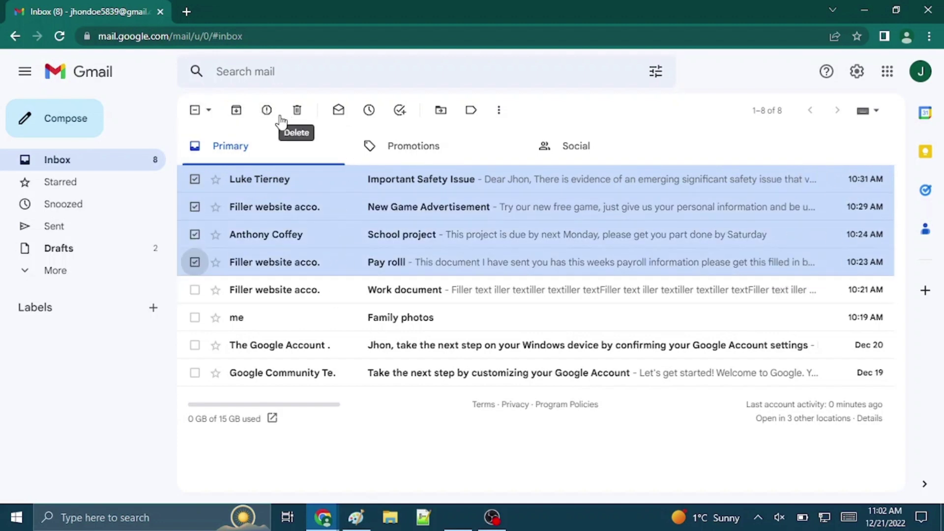
click(195, 110)
click(195, 111)
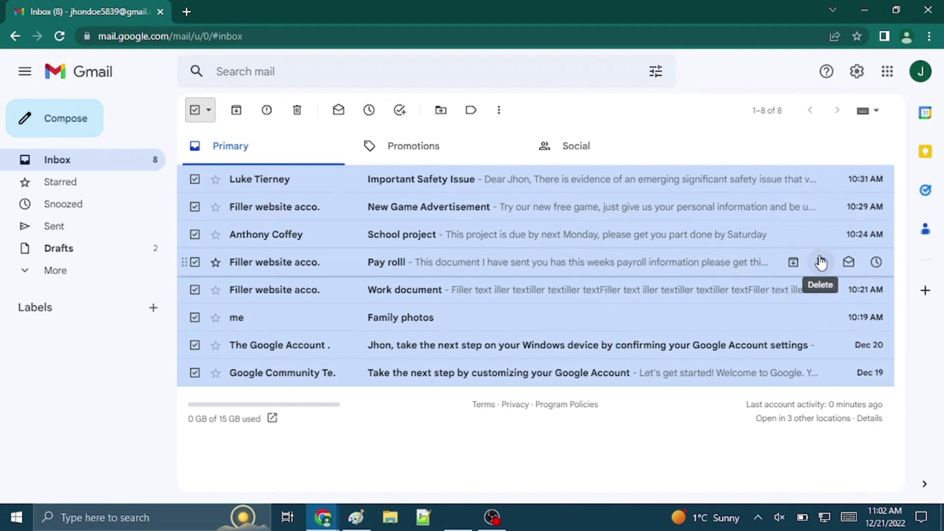
Step: Trash Pay rolll, bulk-trash the selection and undo, then trash and restore Important Safety Issue
click(820, 261)
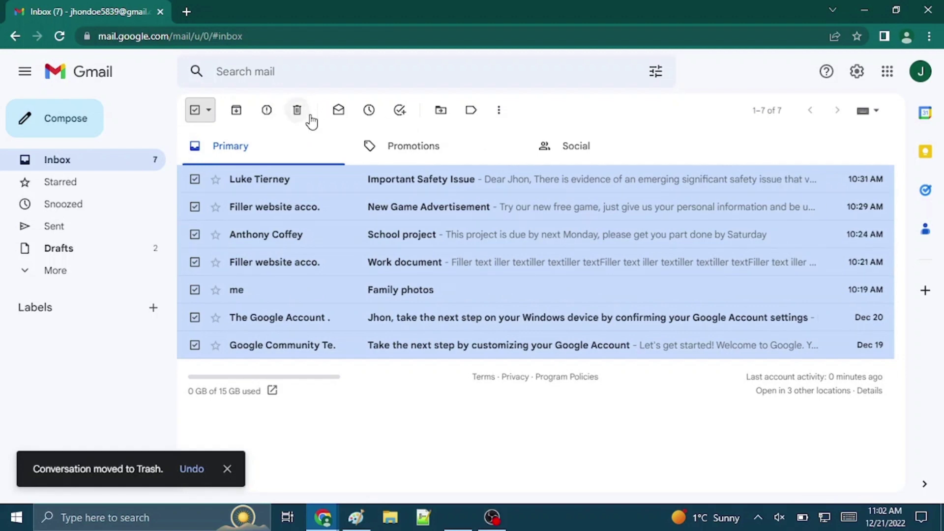
click(297, 112)
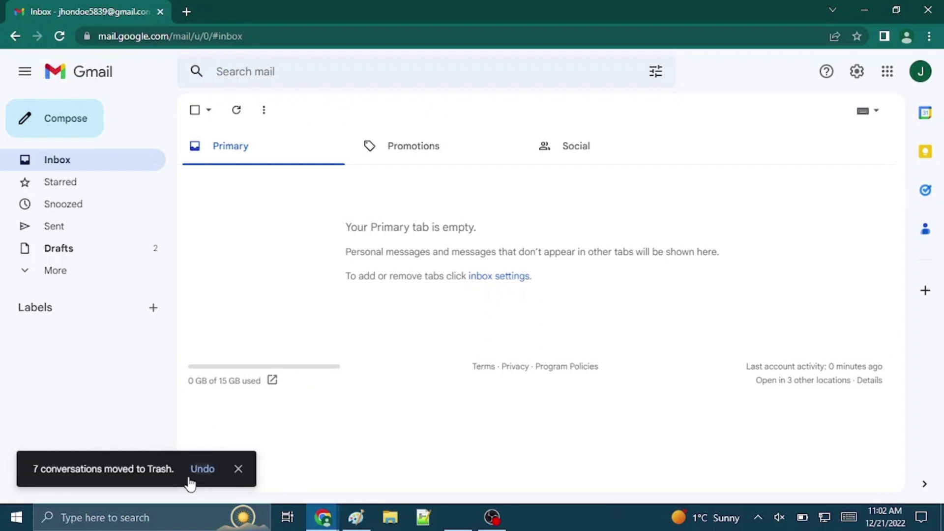
click(203, 470)
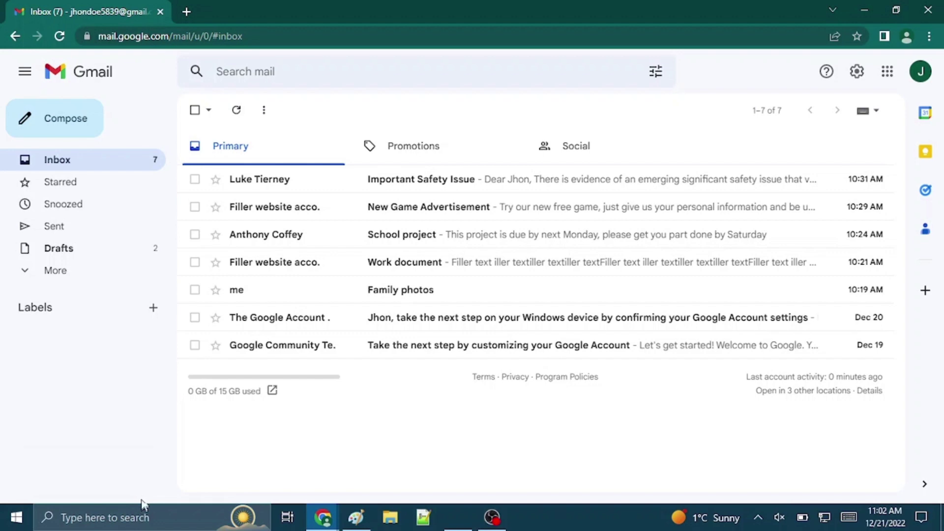
click(196, 180)
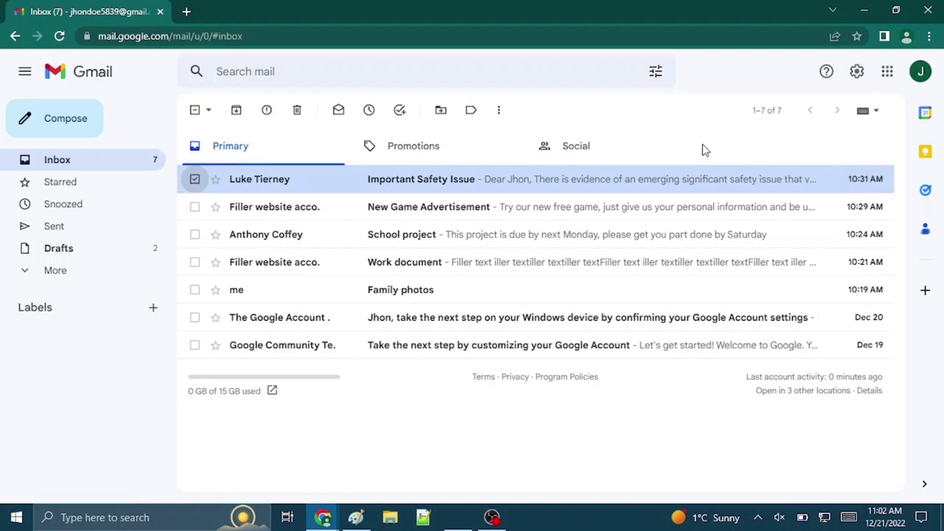
click(821, 179)
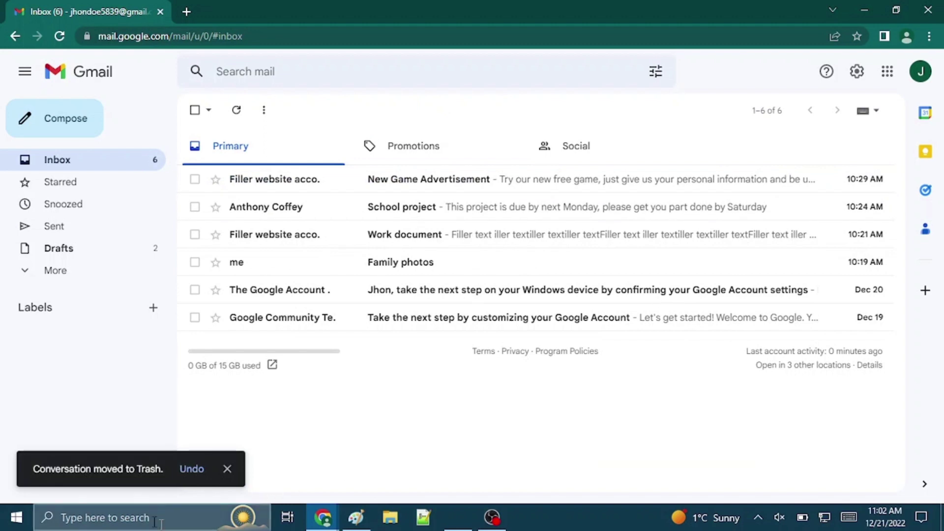
click(191, 470)
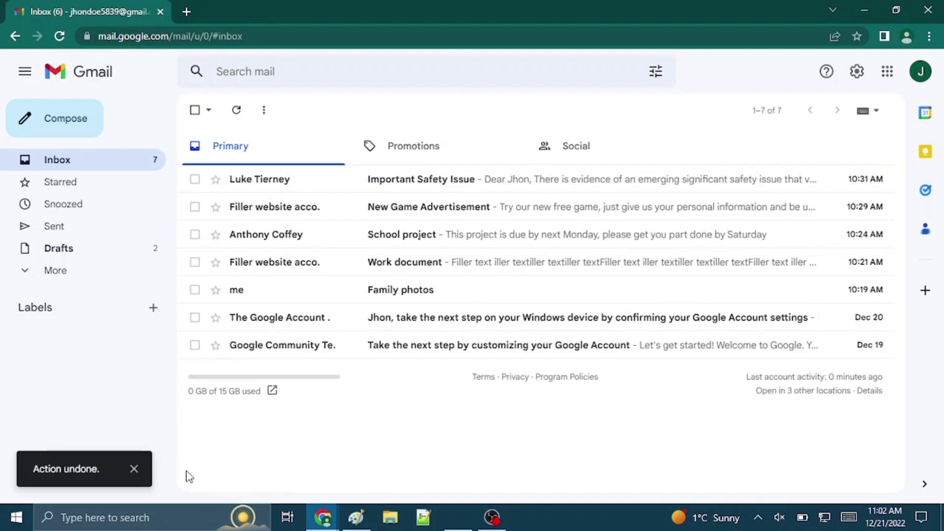
Step: Move the Pay rolll message from Trash back to the Inbox and return to the inbox
click(74, 272)
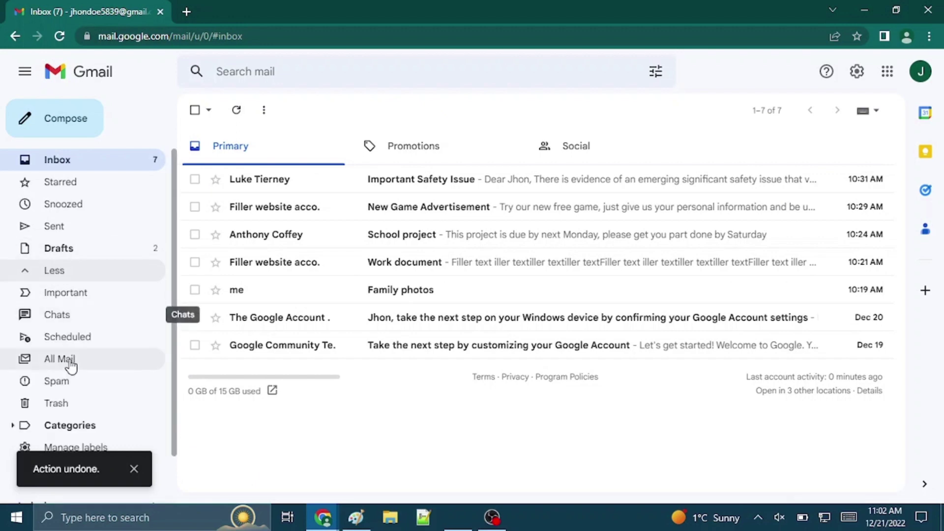
click(65, 404)
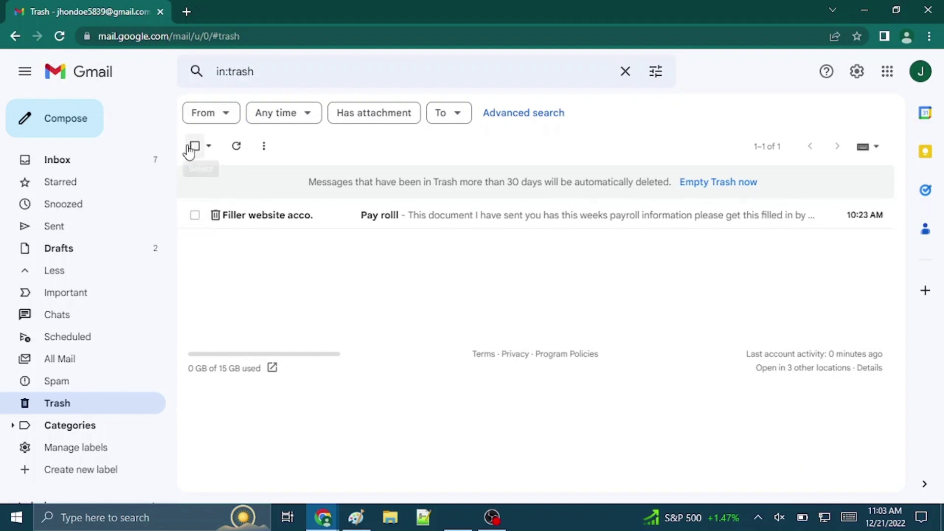
click(196, 217)
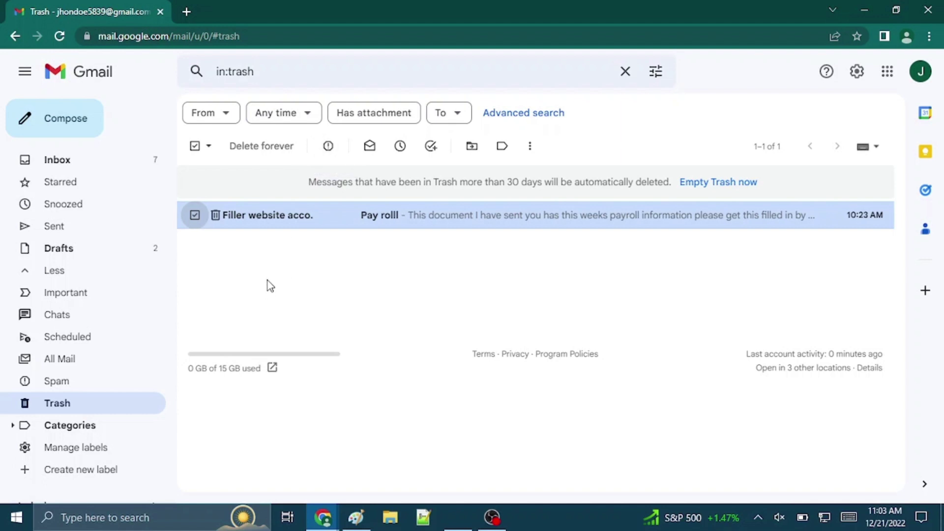
click(473, 147)
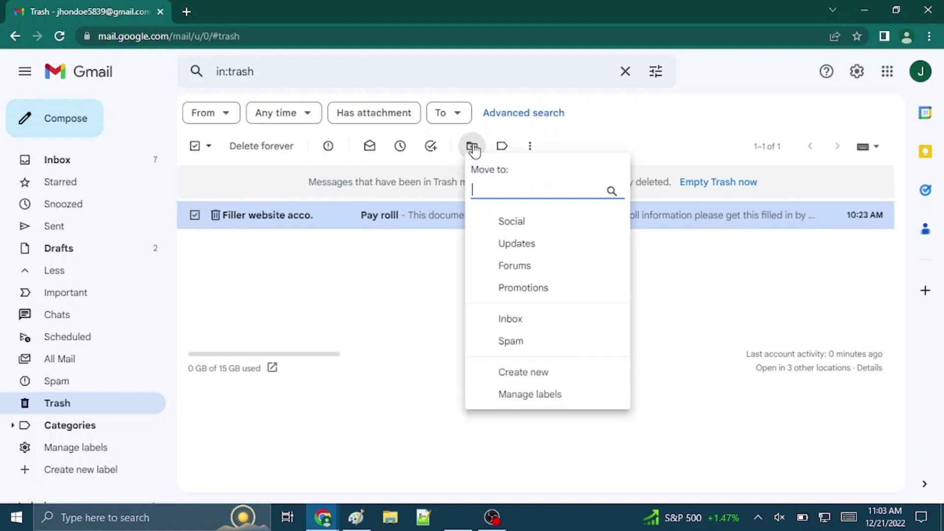
click(516, 320)
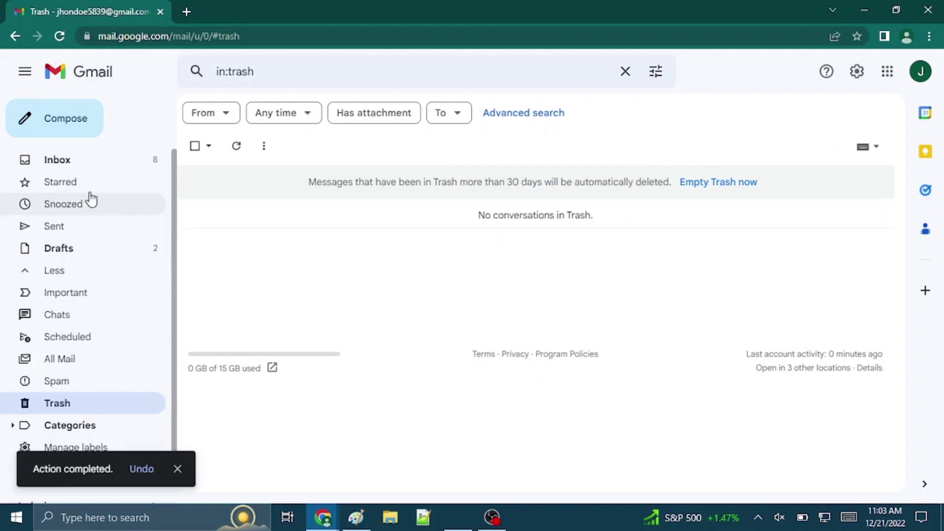
click(97, 167)
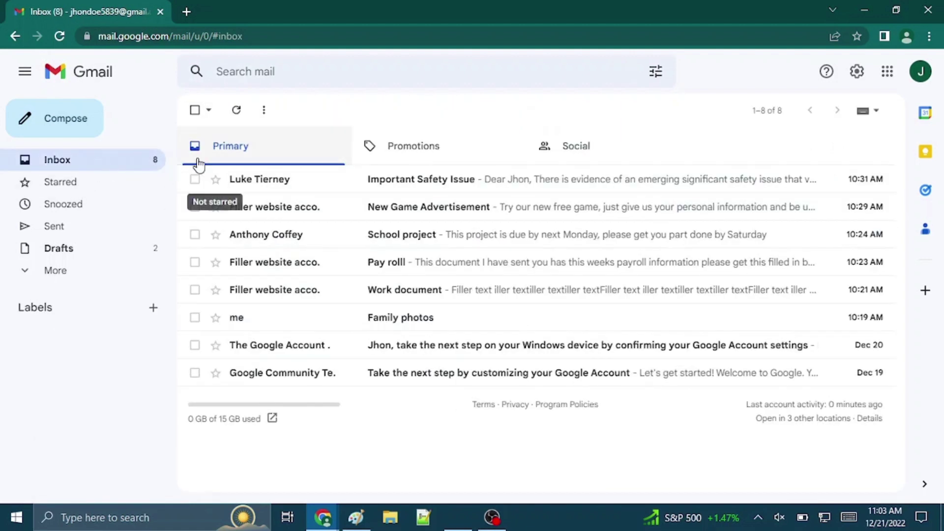
click(492, 517)
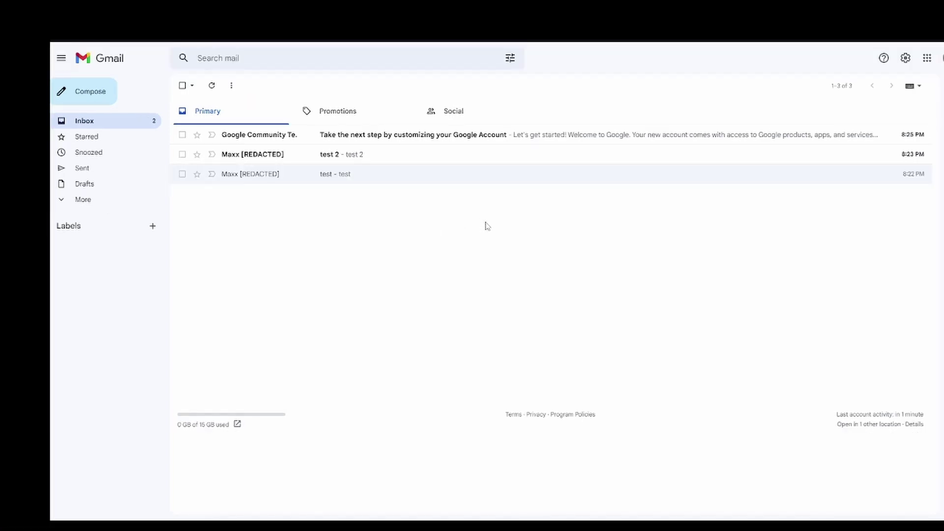
Step: Block the sender of the 'test' email from its More menu and confirm
click(605, 176)
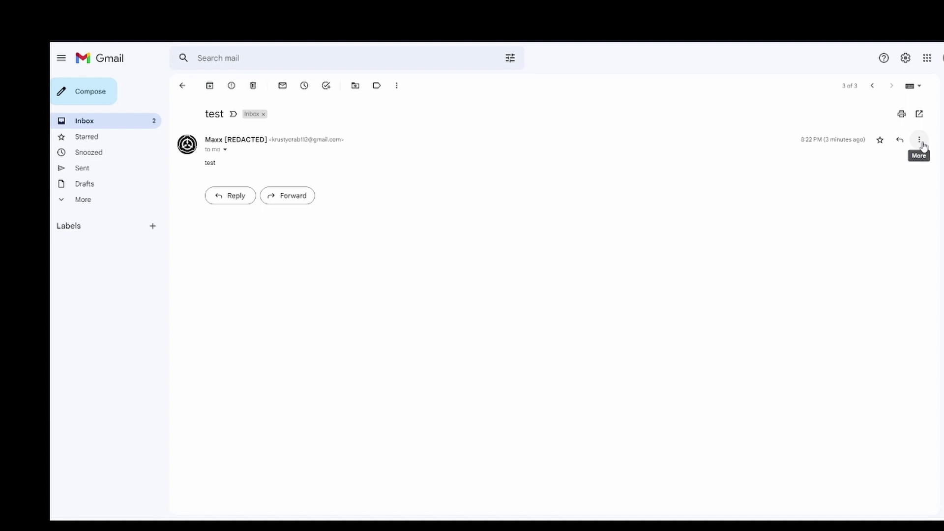
click(921, 141)
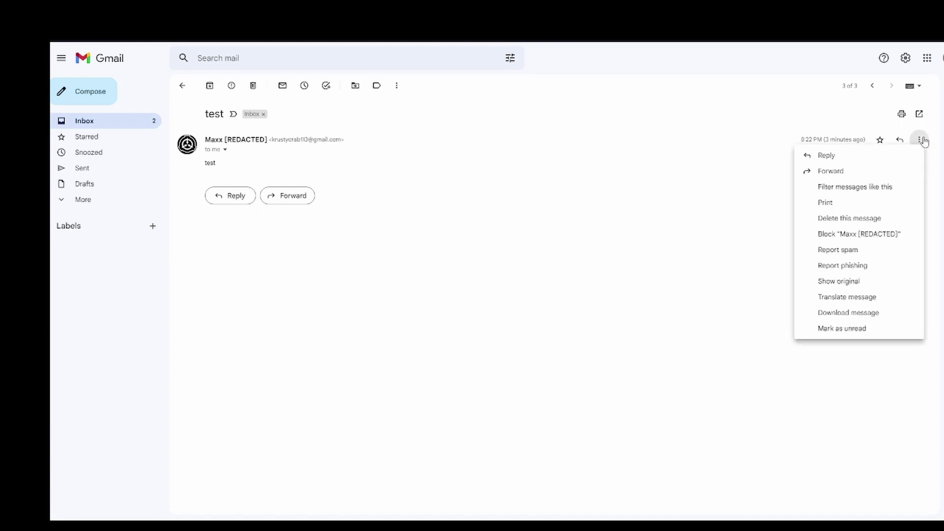
click(912, 238)
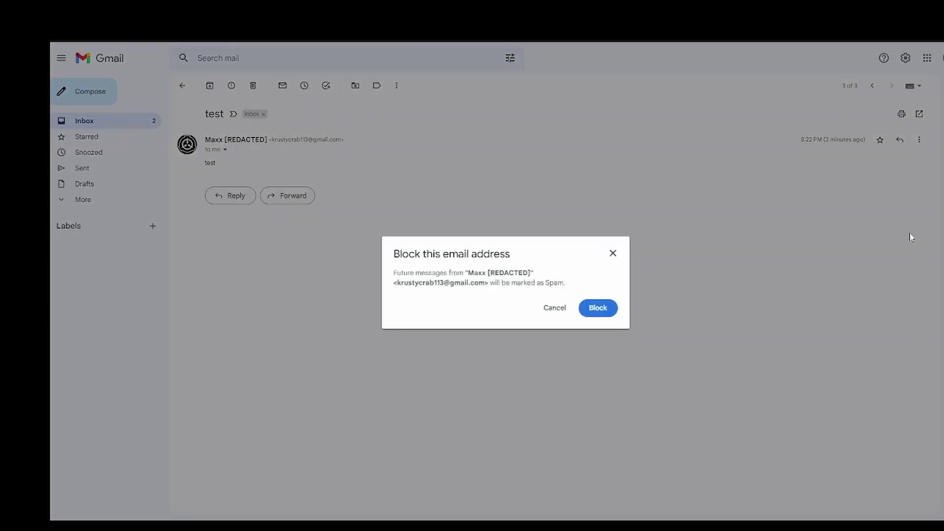
click(595, 309)
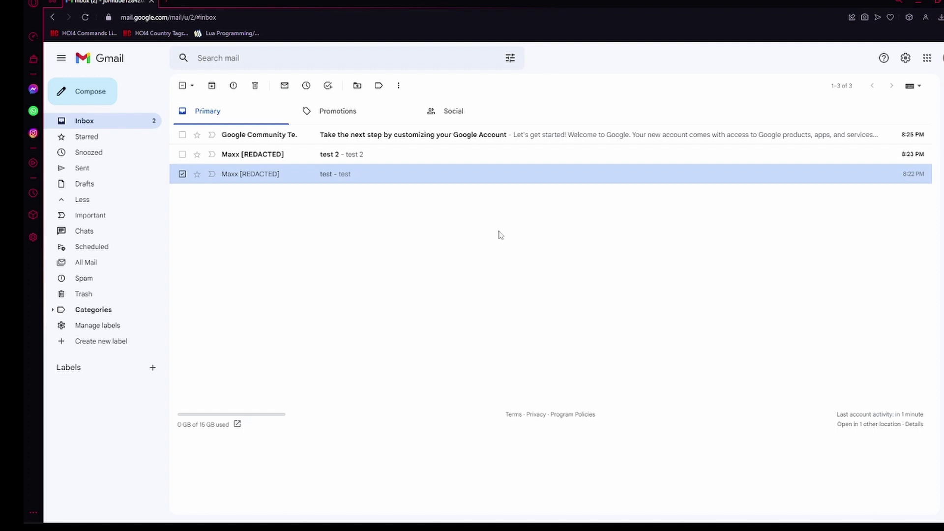
Step: Star the 'test' email, undo it, and view the Starred list before returning to the inbox
click(197, 174)
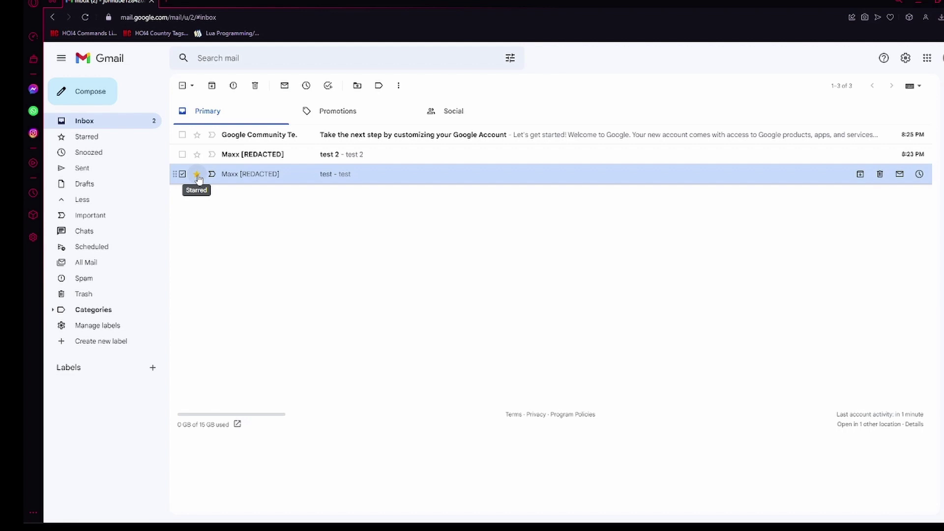
key(ctrl+z)
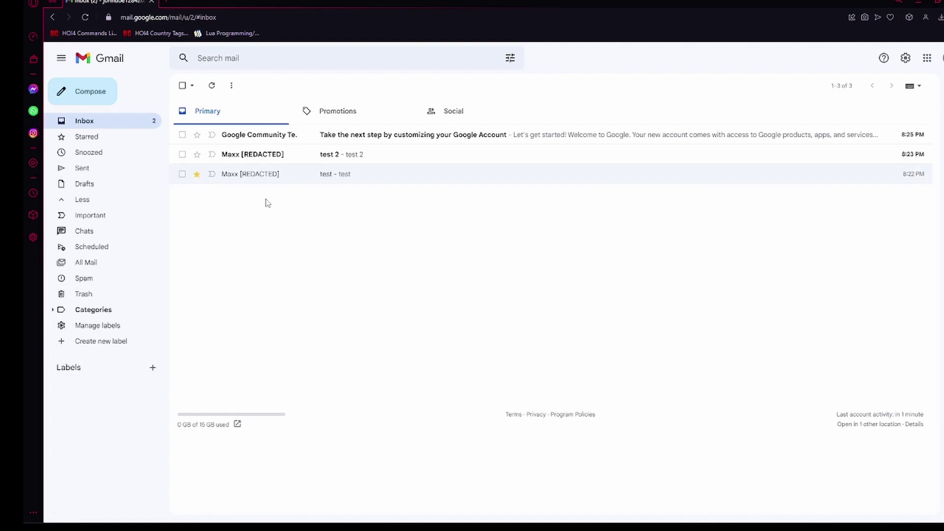
click(122, 141)
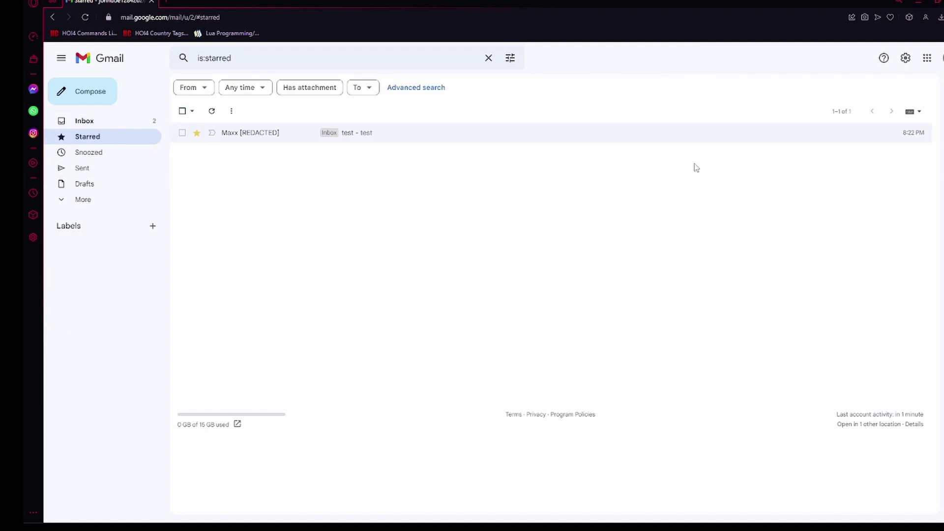
key(alt+Left)
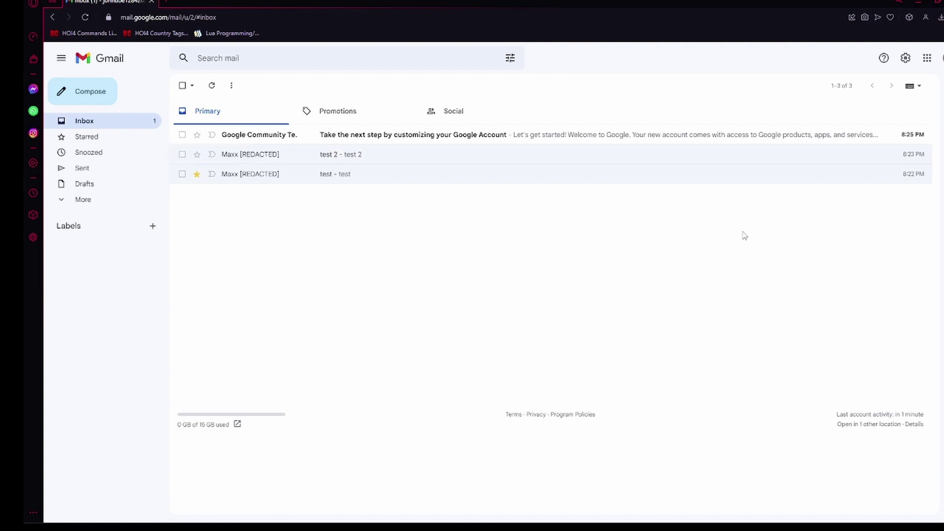
Step: Report the 'test 2' email as spam from its More menu
click(614, 163)
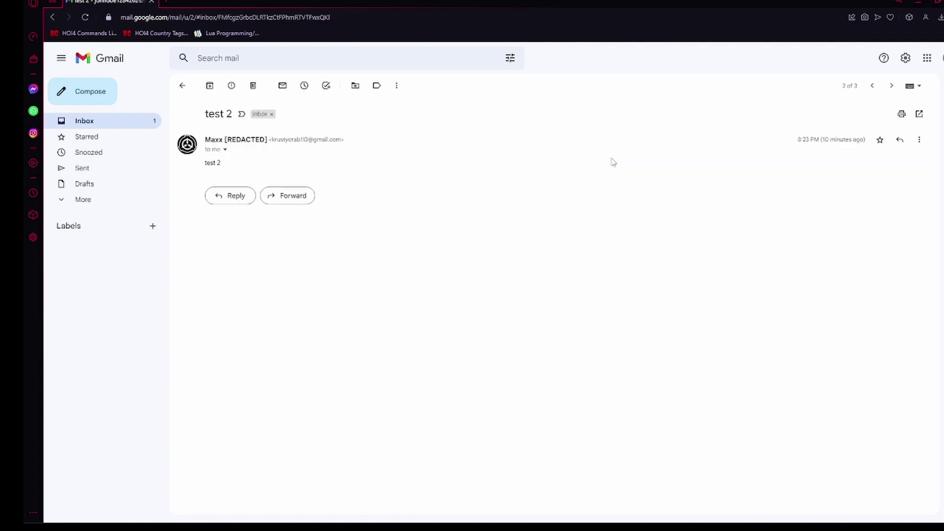
click(927, 143)
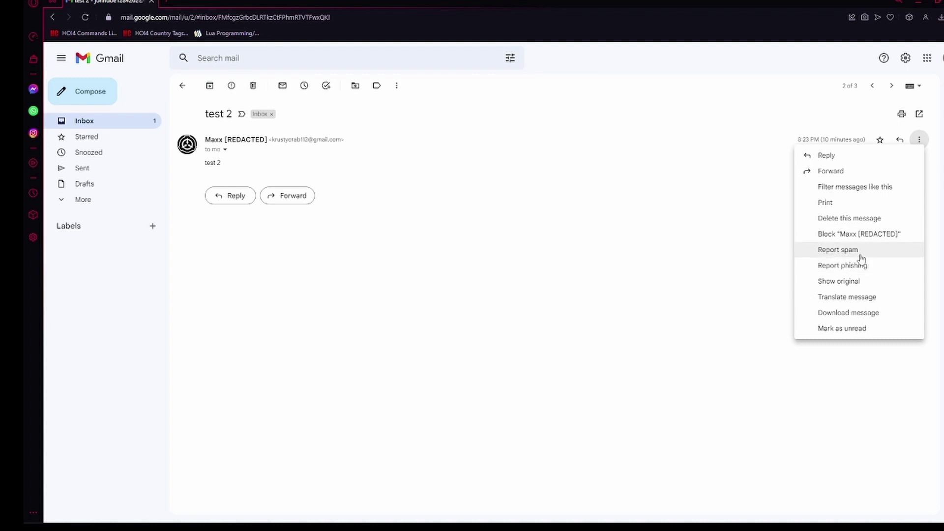
click(888, 253)
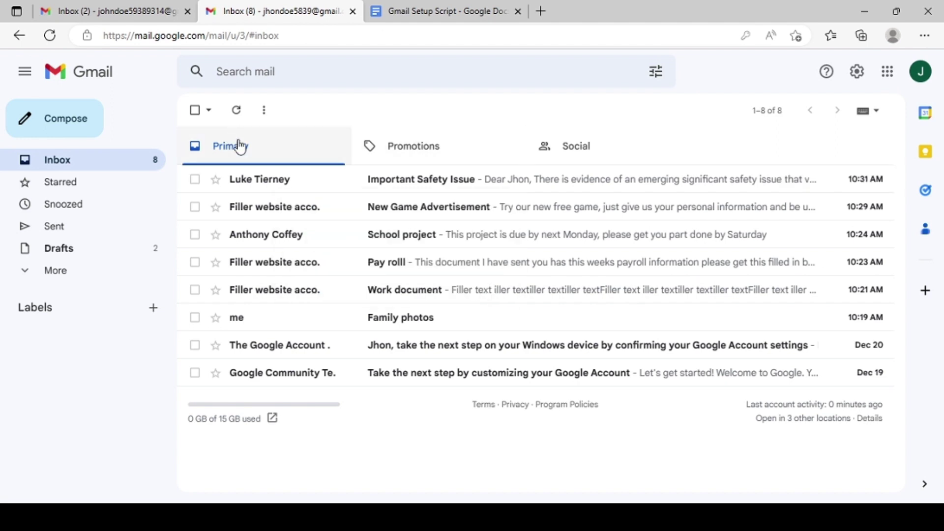
Step: Star 'Important Safety Issue' in the inbox and view it as the only starred conversation
mouse_move(274, 191)
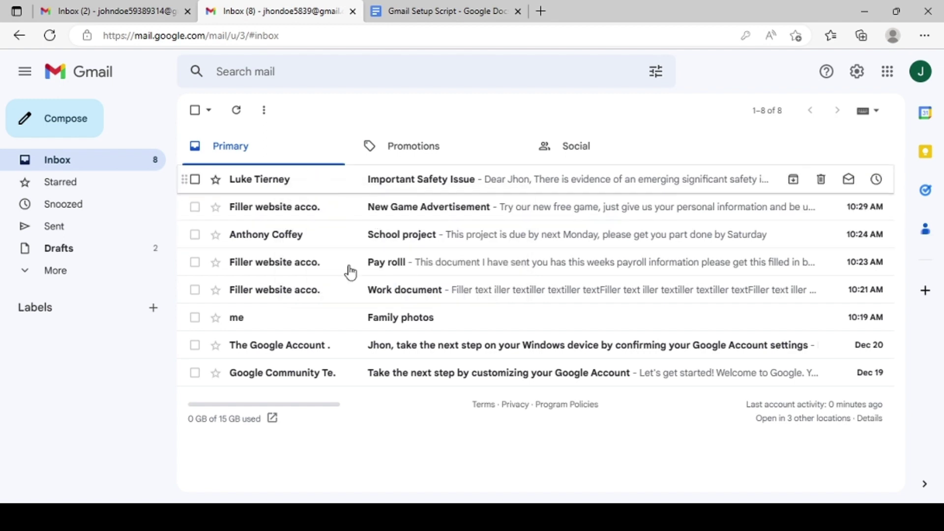
click(58, 184)
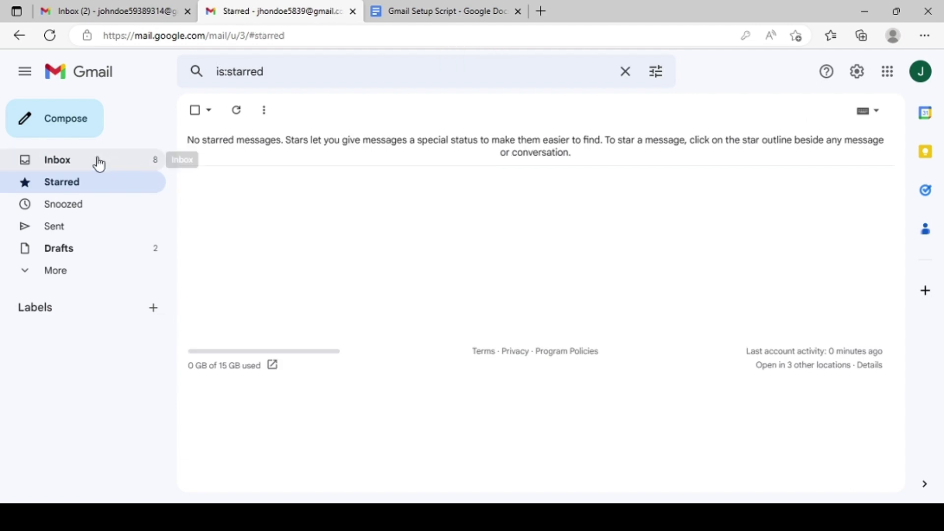
click(95, 160)
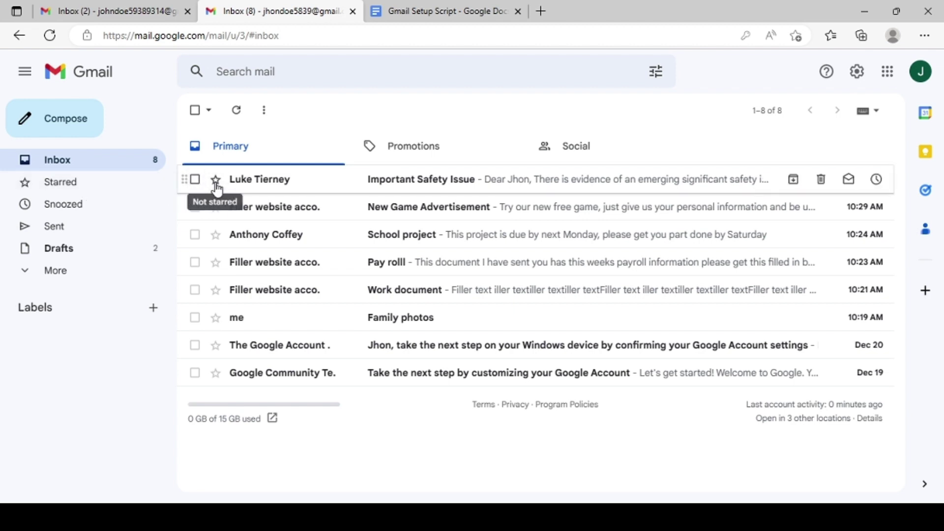
click(96, 182)
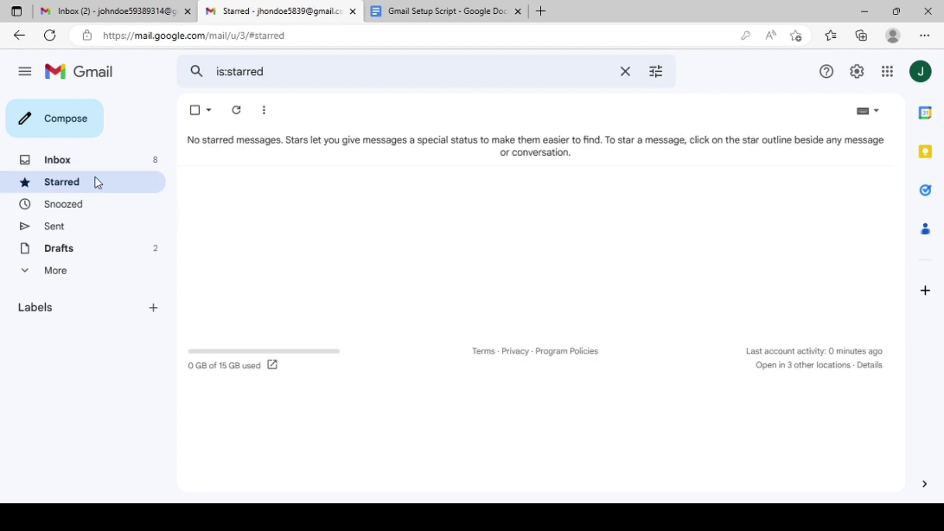
click(94, 169)
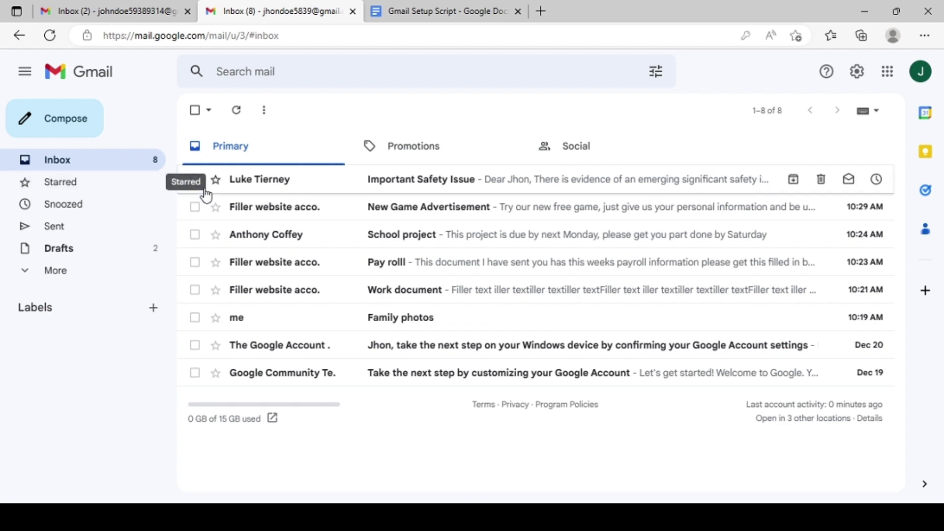
click(216, 186)
click(76, 183)
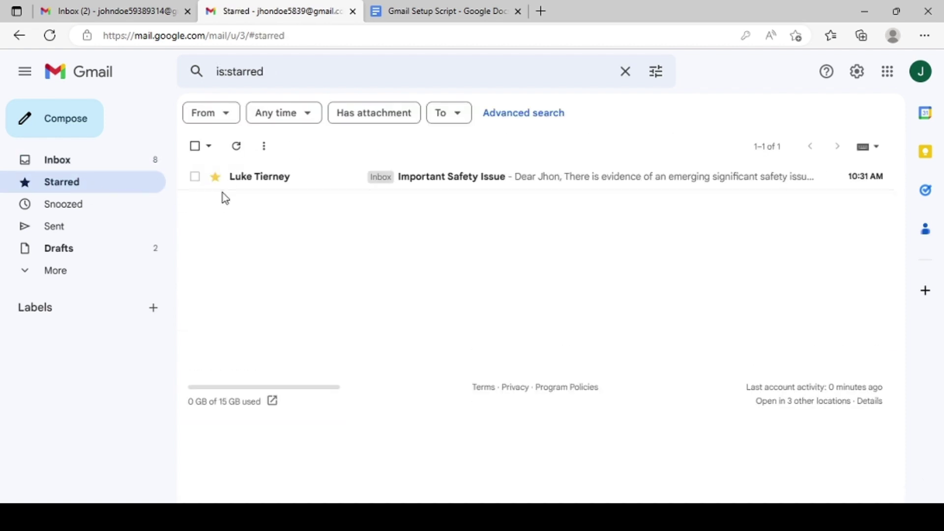
Step: Snooze 'Important Safety Issue' until later today (6:00 PM), then unsnooze it from the Snoozed folder
click(113, 216)
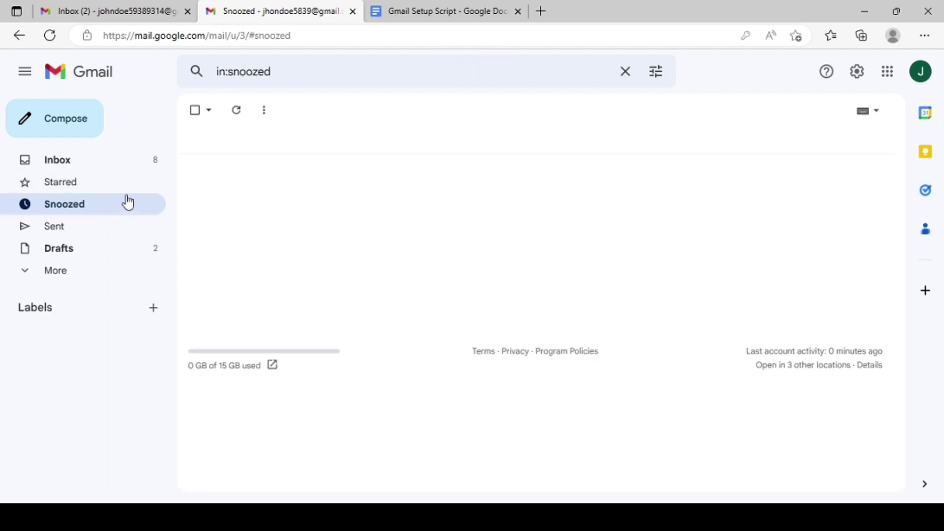
click(86, 165)
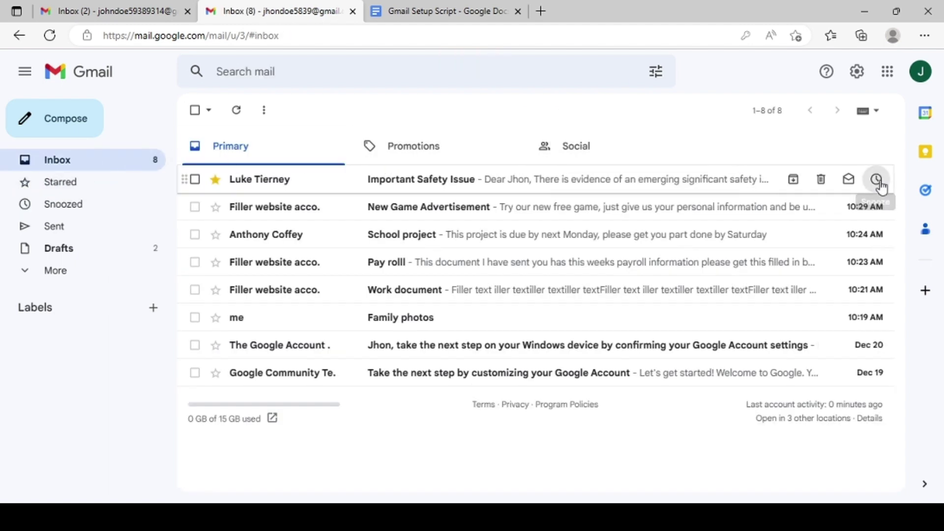
click(876, 181)
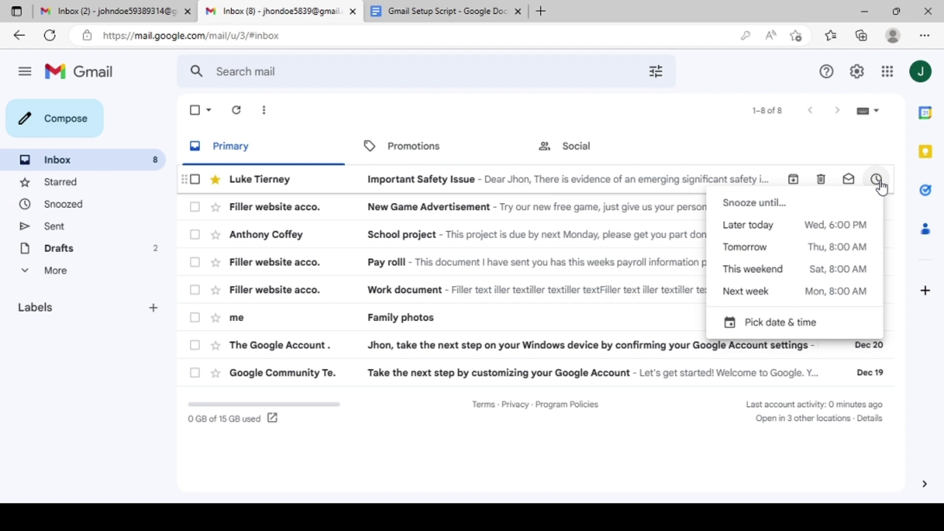
click(757, 236)
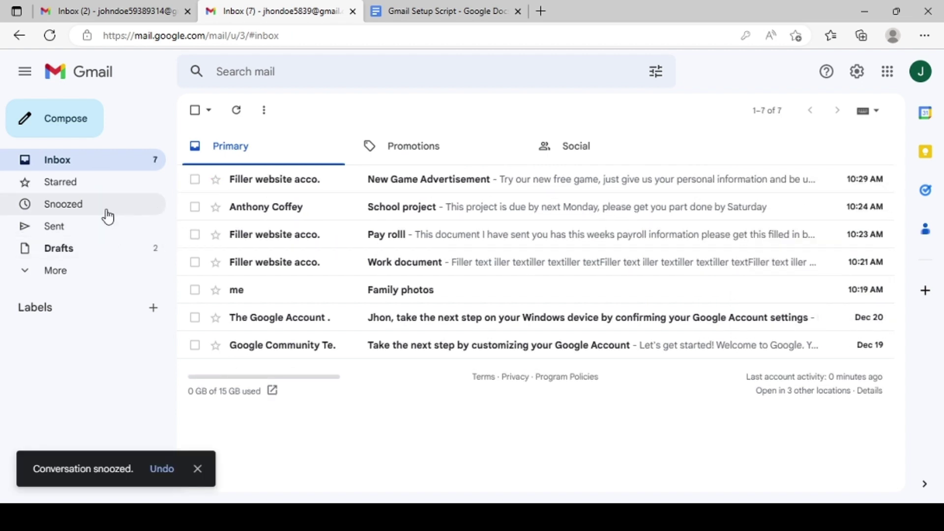
click(108, 217)
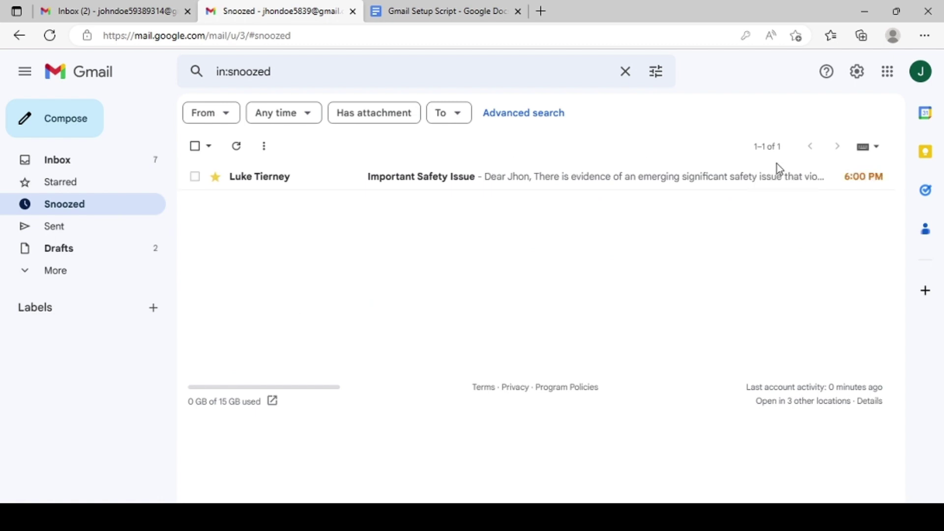
click(876, 178)
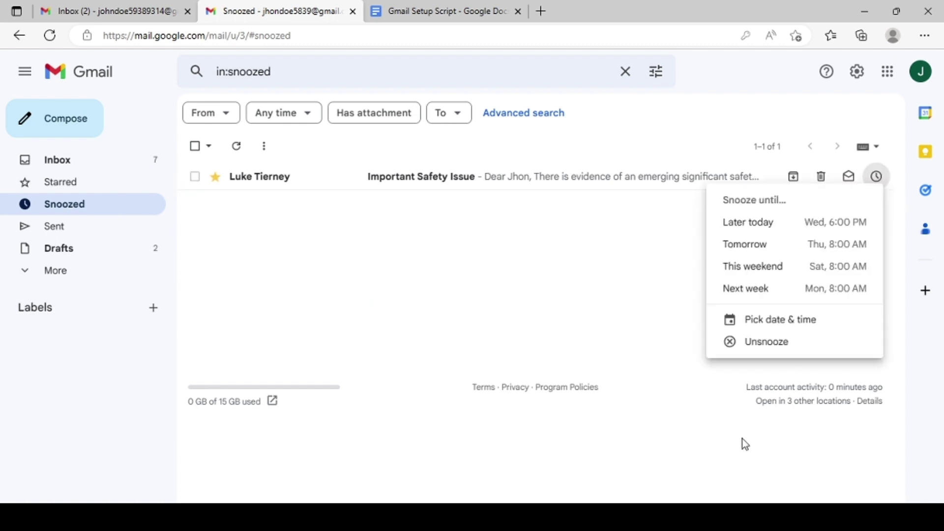
click(753, 344)
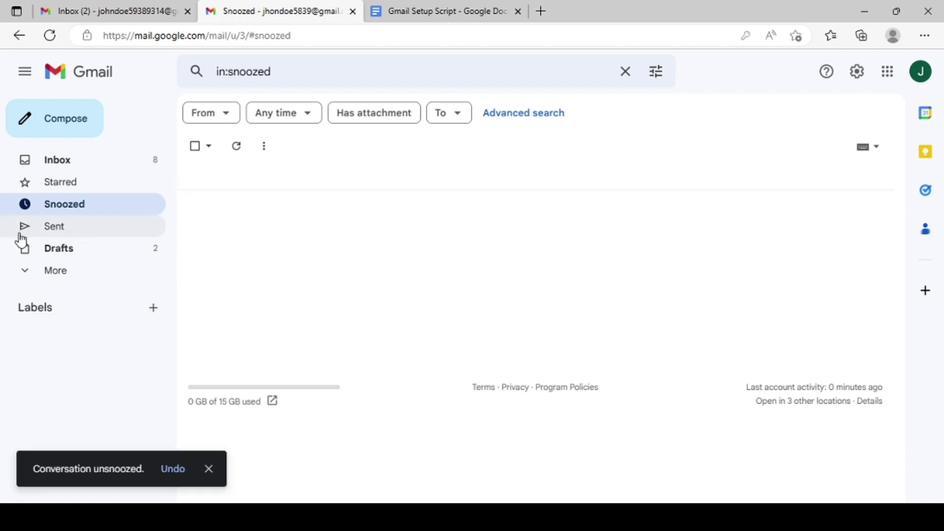
Step: In the Sent folder, view the Family photos conversation, then return to the sent list
click(41, 235)
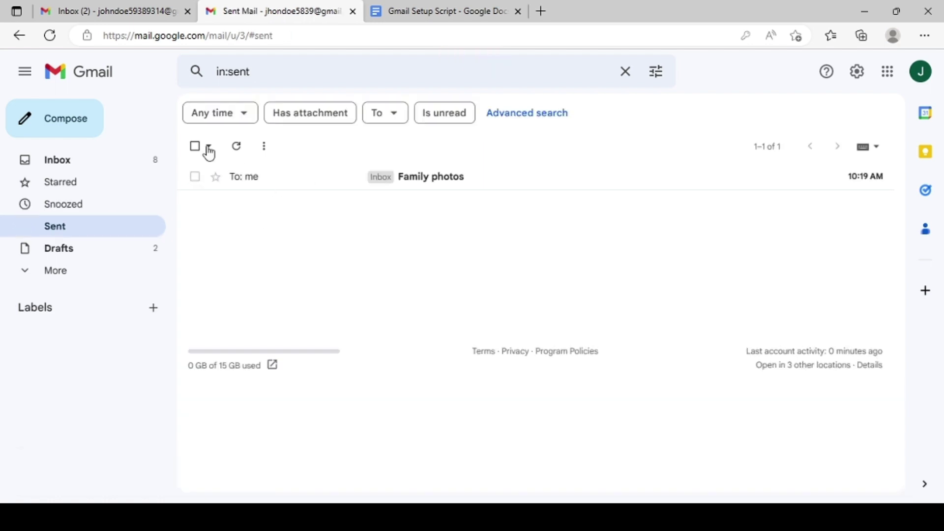
click(270, 190)
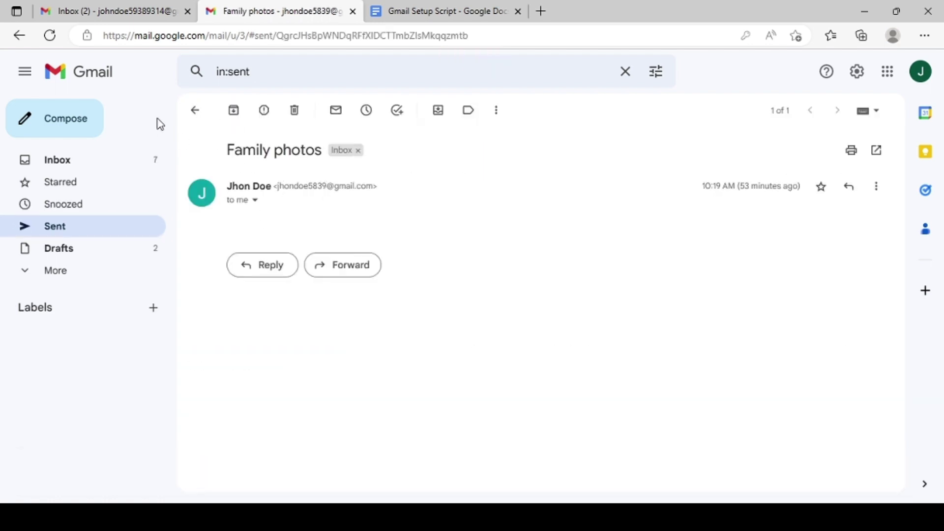
click(195, 112)
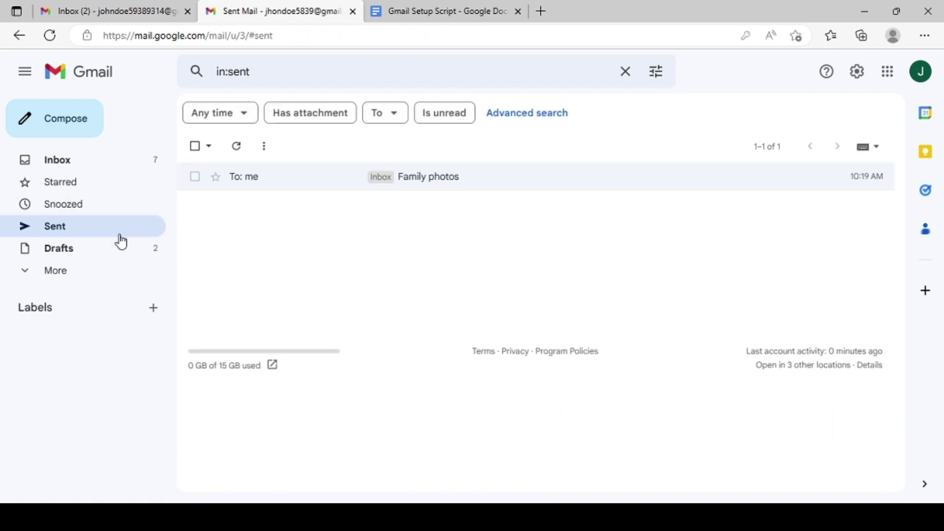
Step: Open Drafts, start and discard a blank new message, and expand the More folders
click(99, 250)
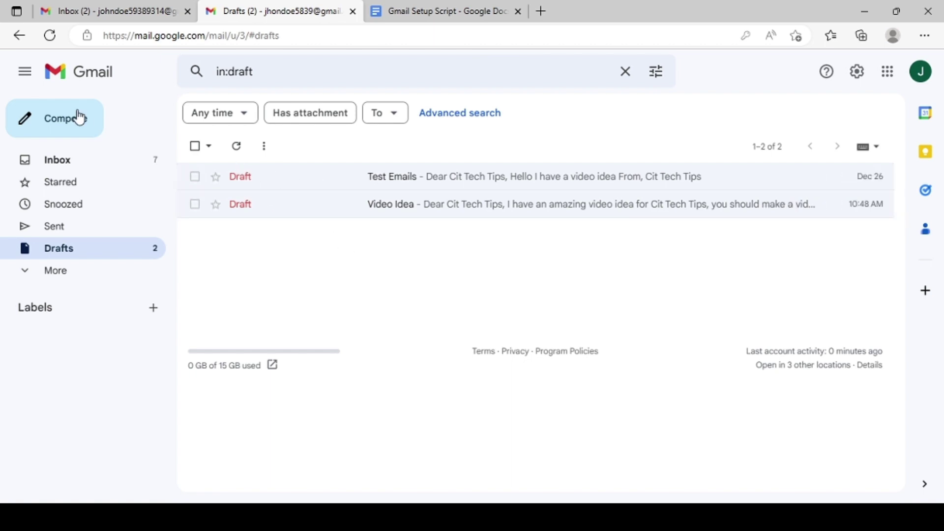
click(58, 136)
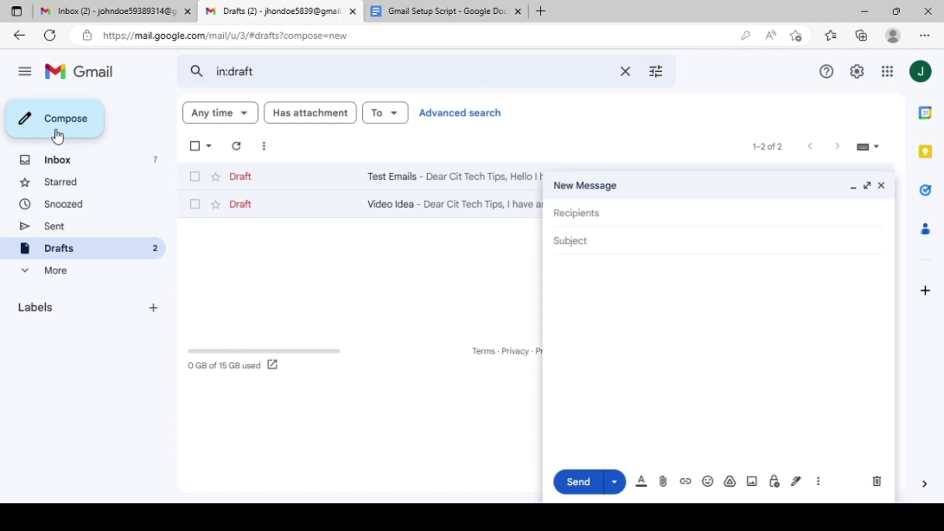
click(881, 185)
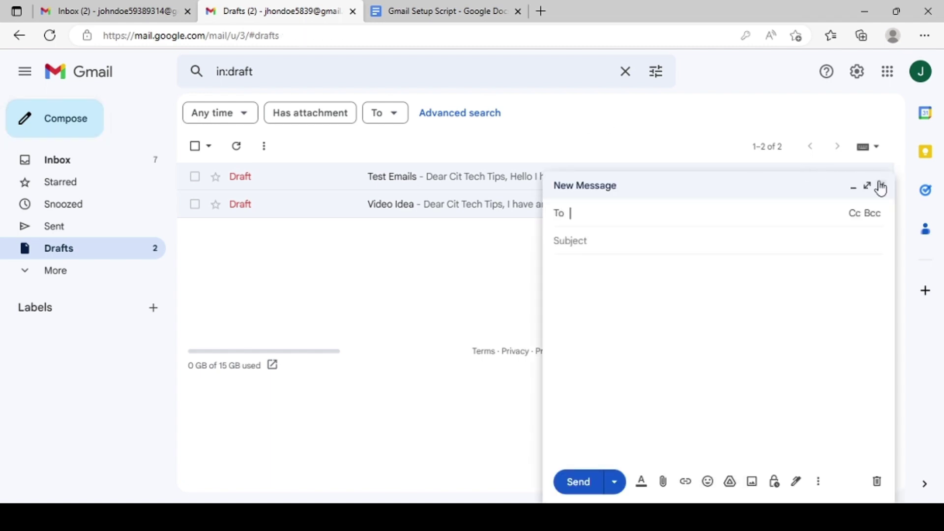
click(49, 271)
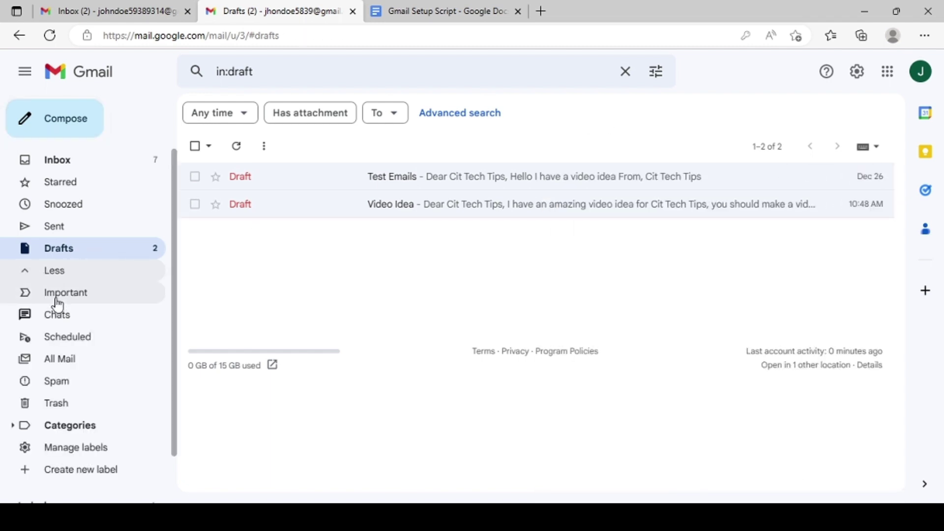
Step: Check the Important folder, then mark the New Game Advertisement email as important from its menu
click(61, 297)
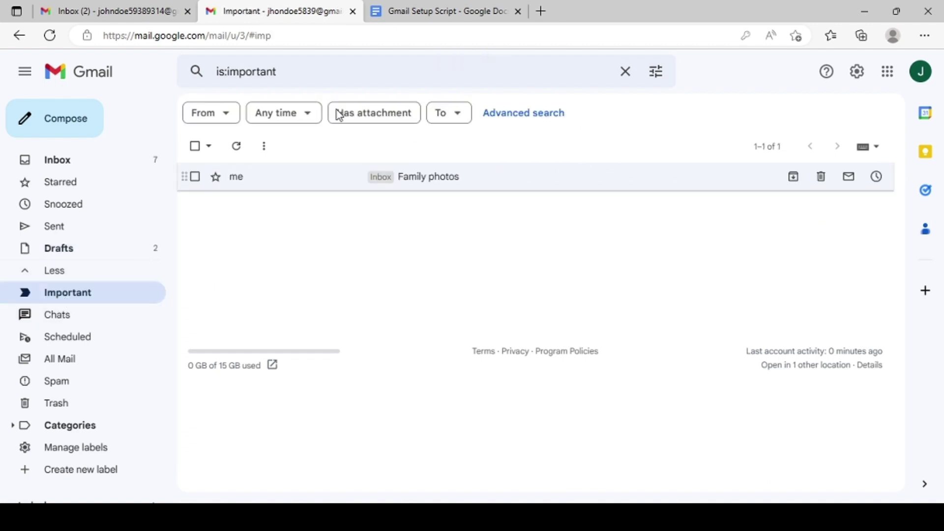
click(66, 162)
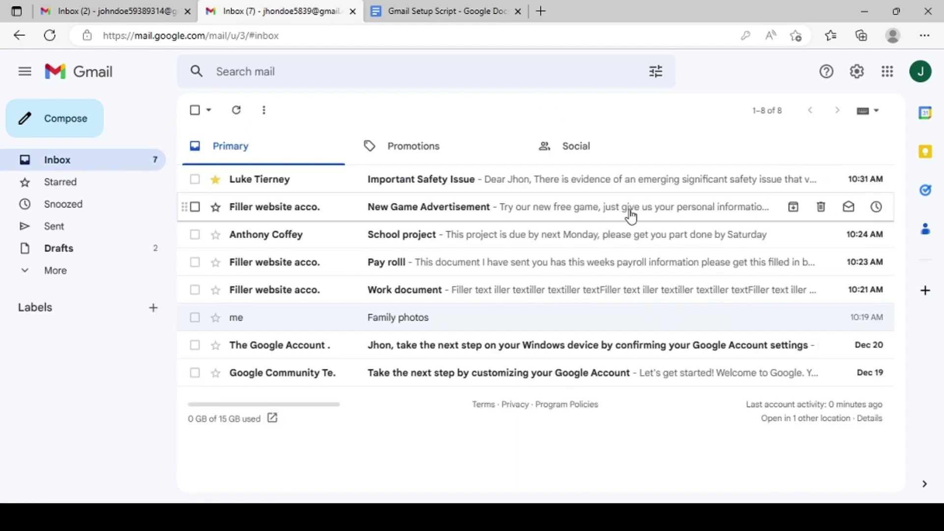
click(610, 211)
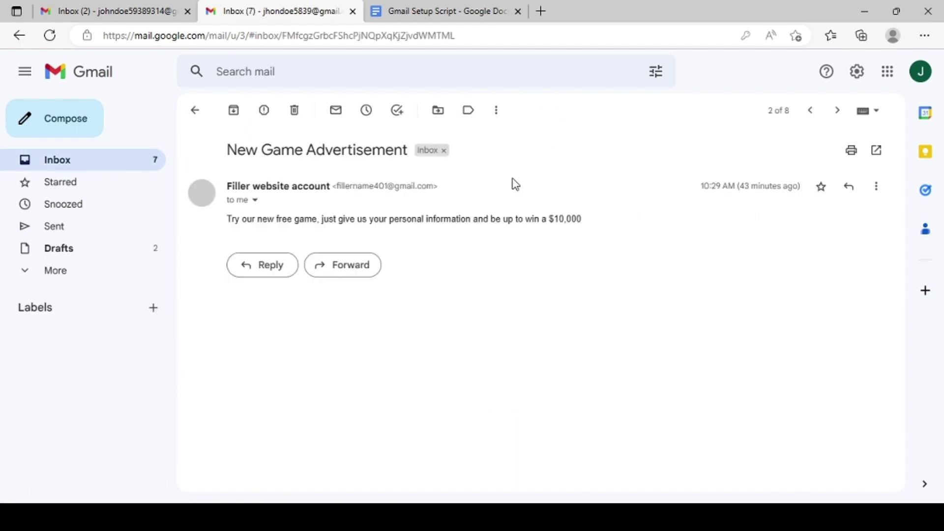
click(508, 110)
click(537, 160)
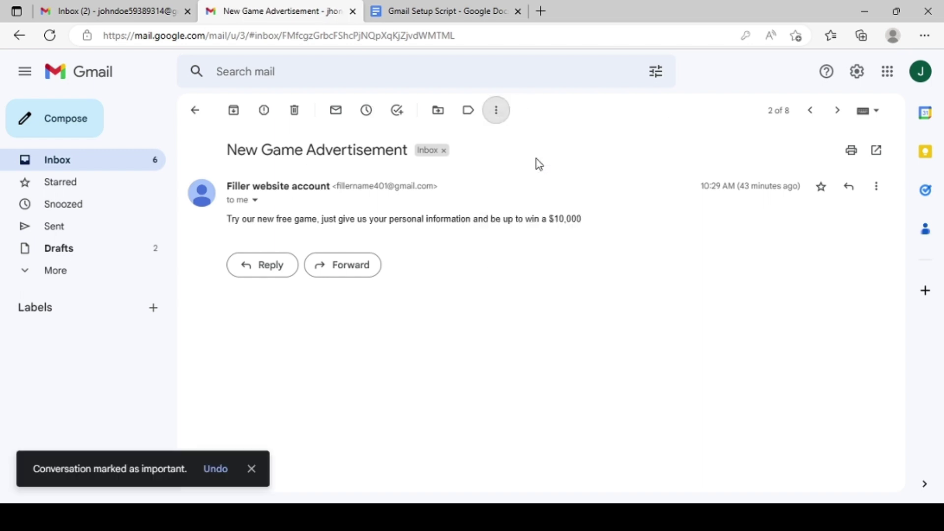
Step: Show the Important folder, now listing New Game Advertisement alongside Family photos
click(46, 272)
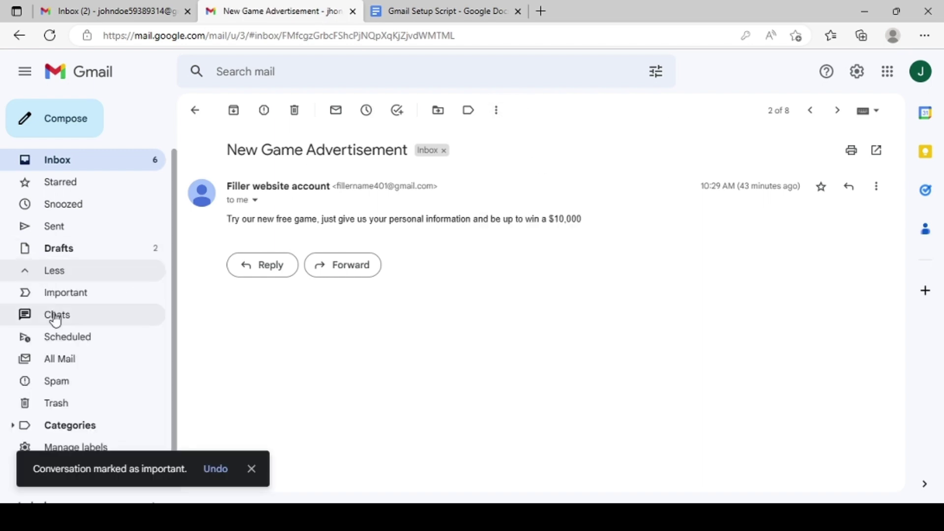
click(53, 295)
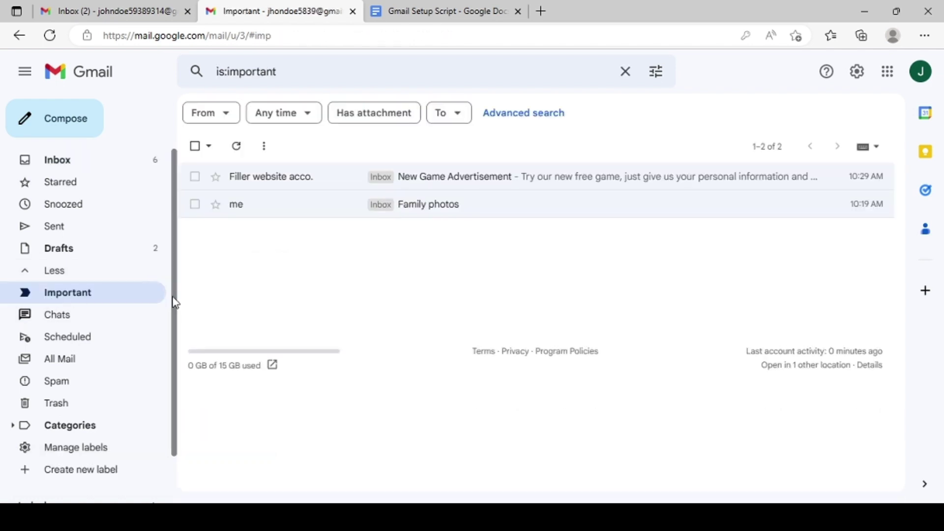
scroll(176, 308, down, 2)
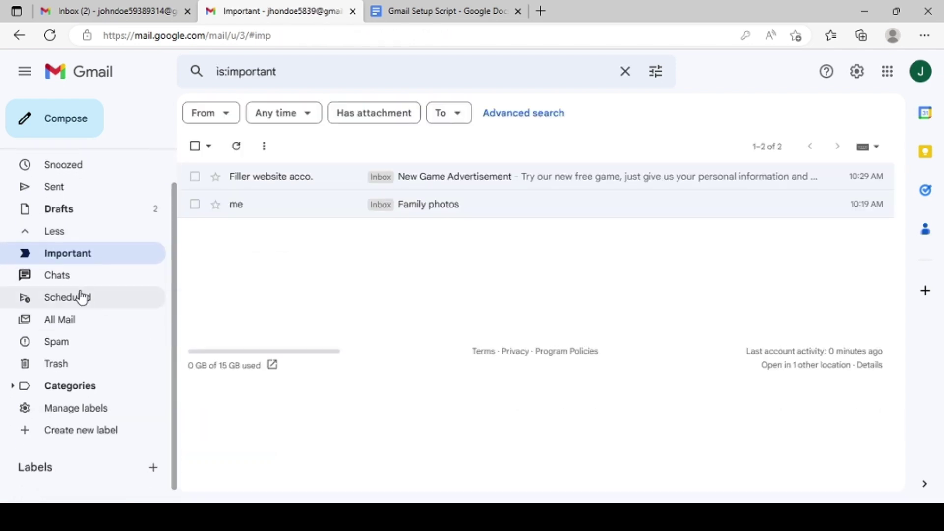
Step: Browse Scheduled, All Mail and Spam, ending in All Mail with its ten conversations
click(82, 297)
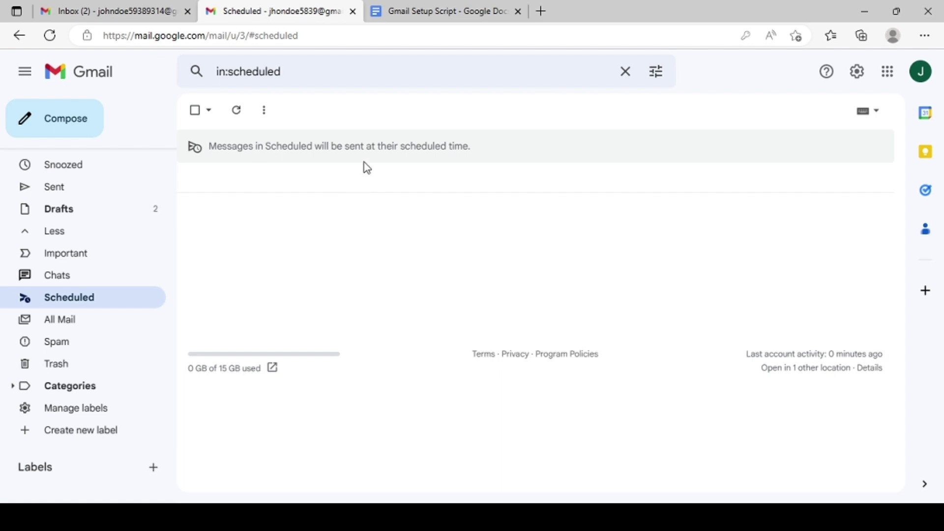
click(72, 322)
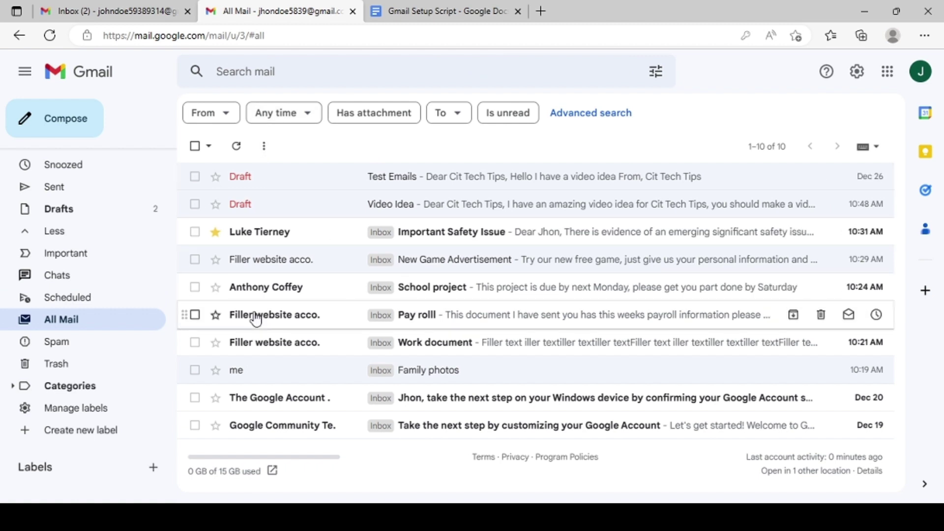
click(90, 343)
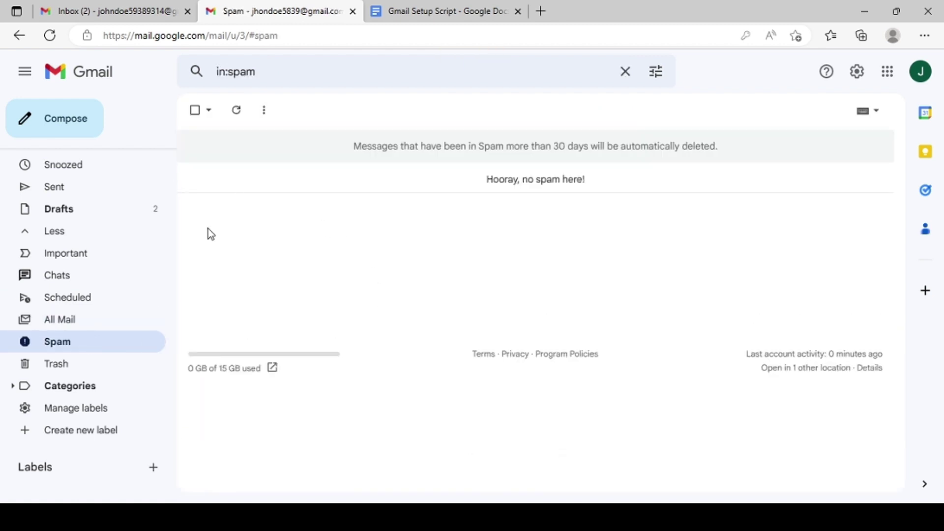
click(89, 320)
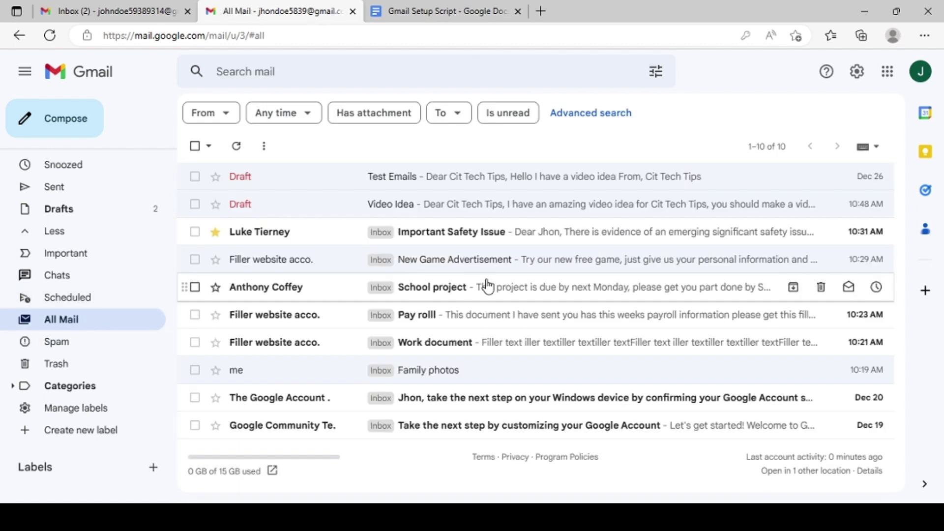
Step: Report the Important Safety Issue email as spam
click(641, 243)
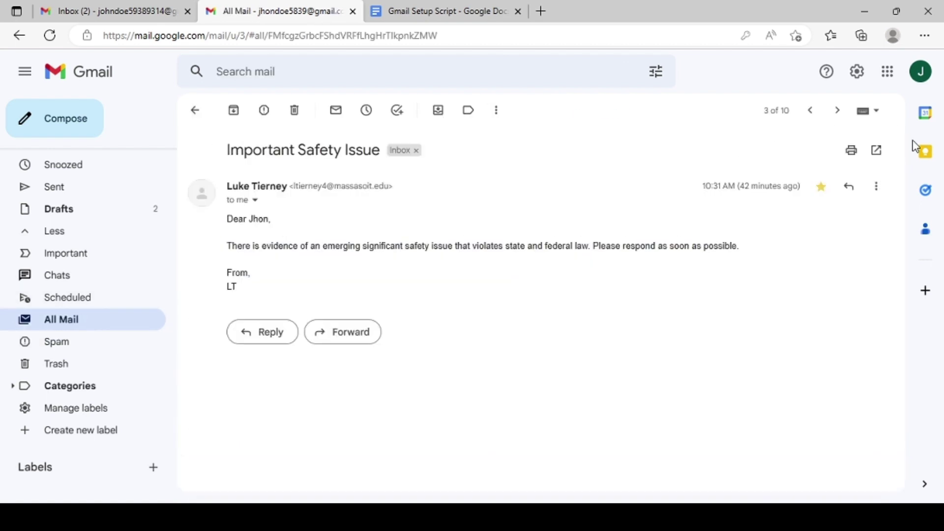
click(876, 186)
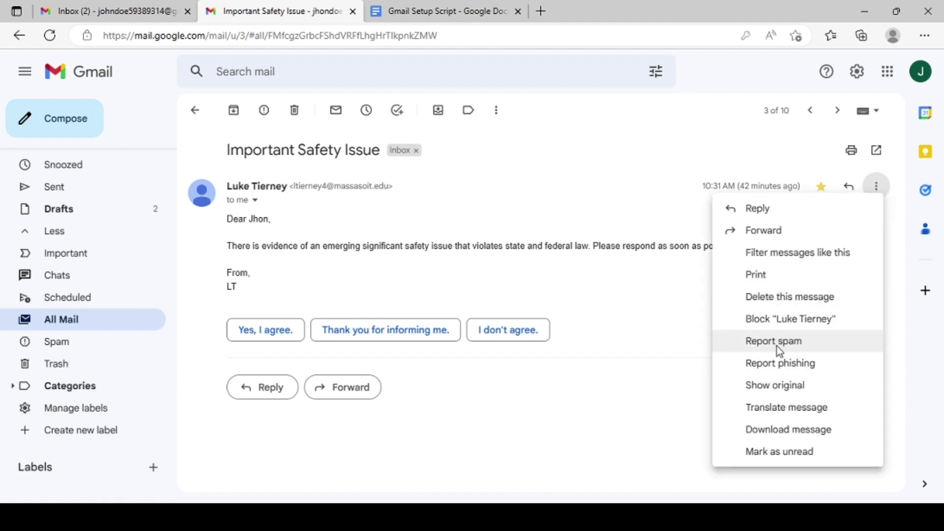
click(777, 341)
Step: Delete Important Safety Issue from the Spam folder and confirm the Trash folder's contents
click(69, 347)
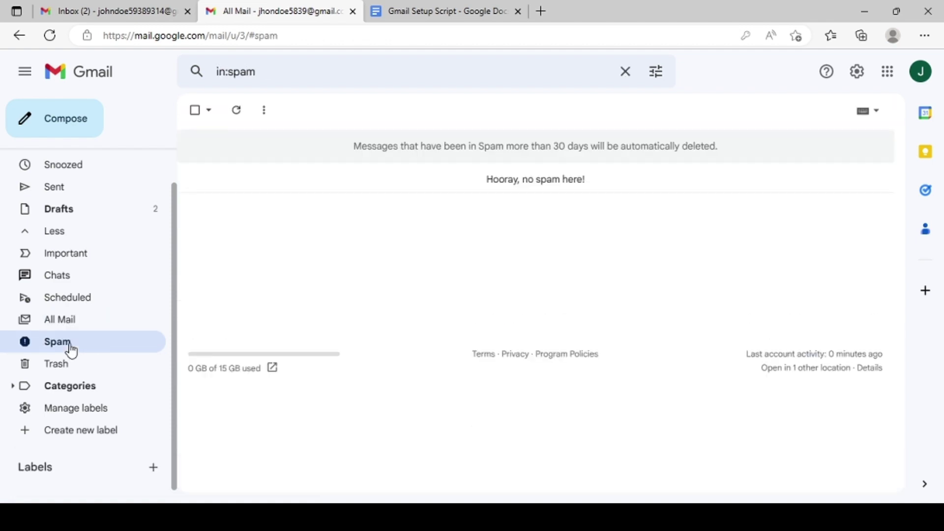
click(67, 364)
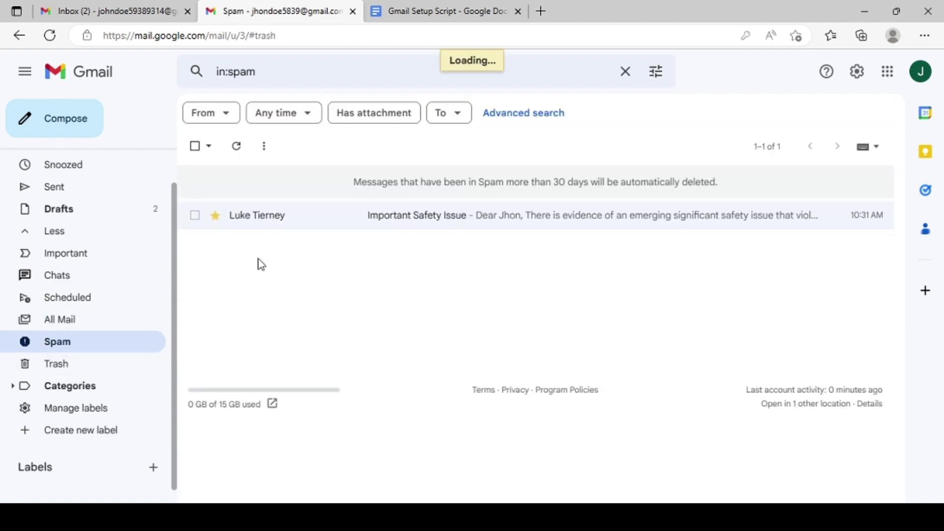
click(109, 347)
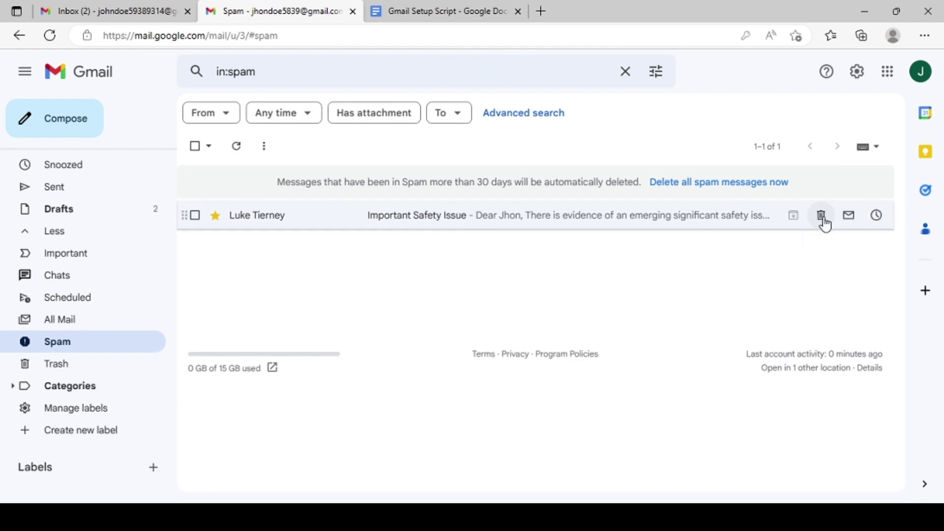
click(821, 217)
click(58, 365)
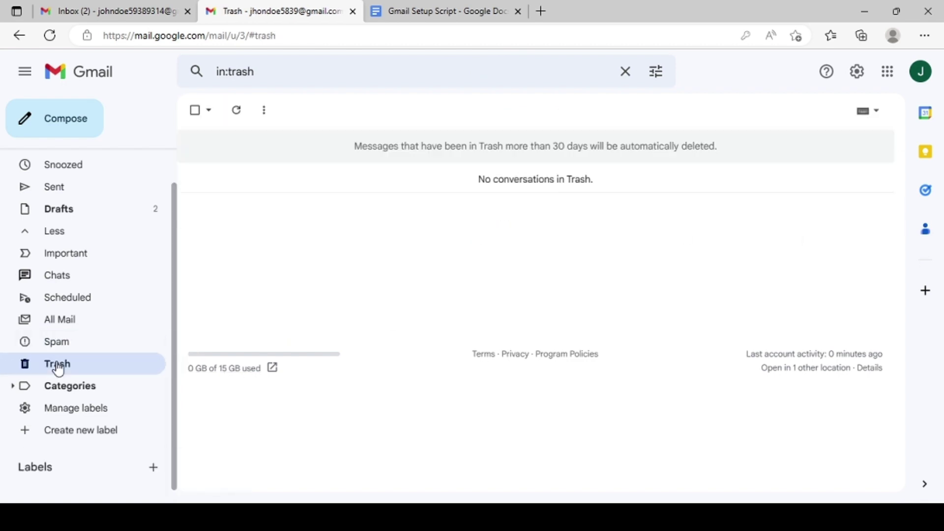